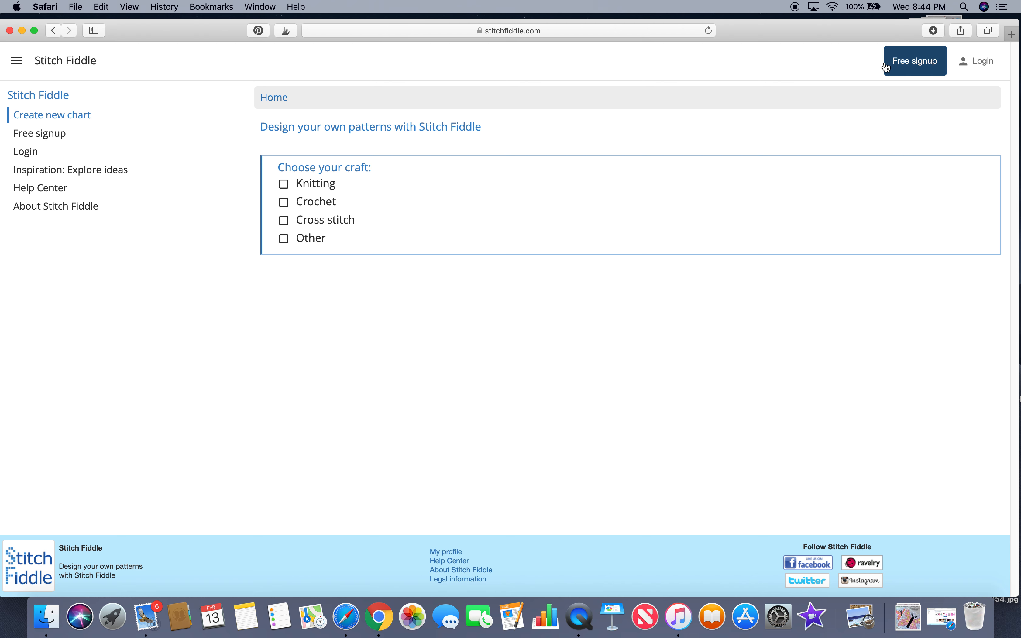
Step: Sign up for a free Stitch Fiddle account by logging in with Facebook
click(911, 68)
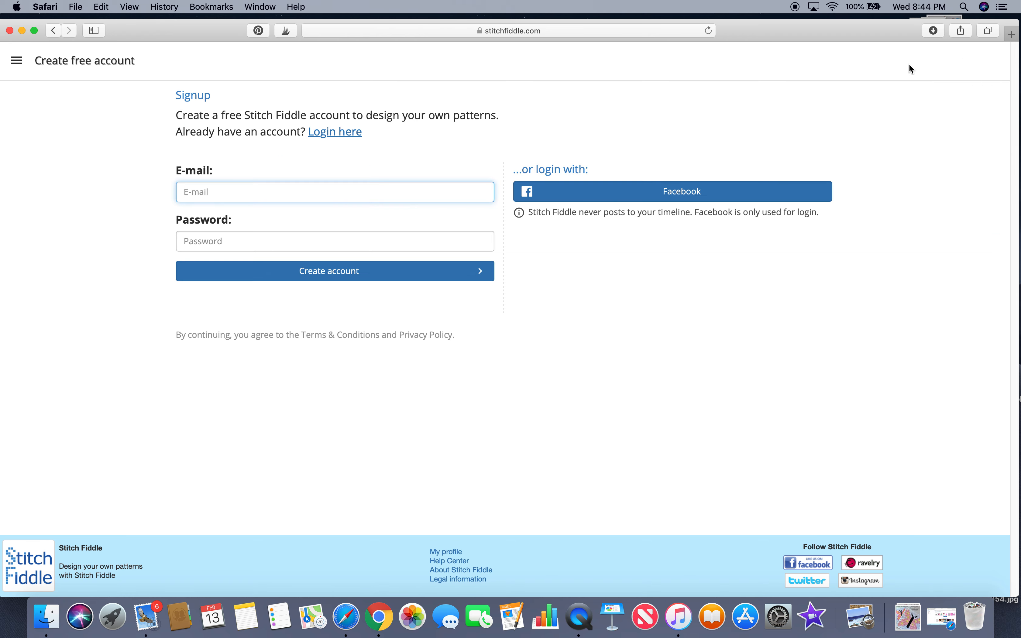
click(724, 198)
click(682, 207)
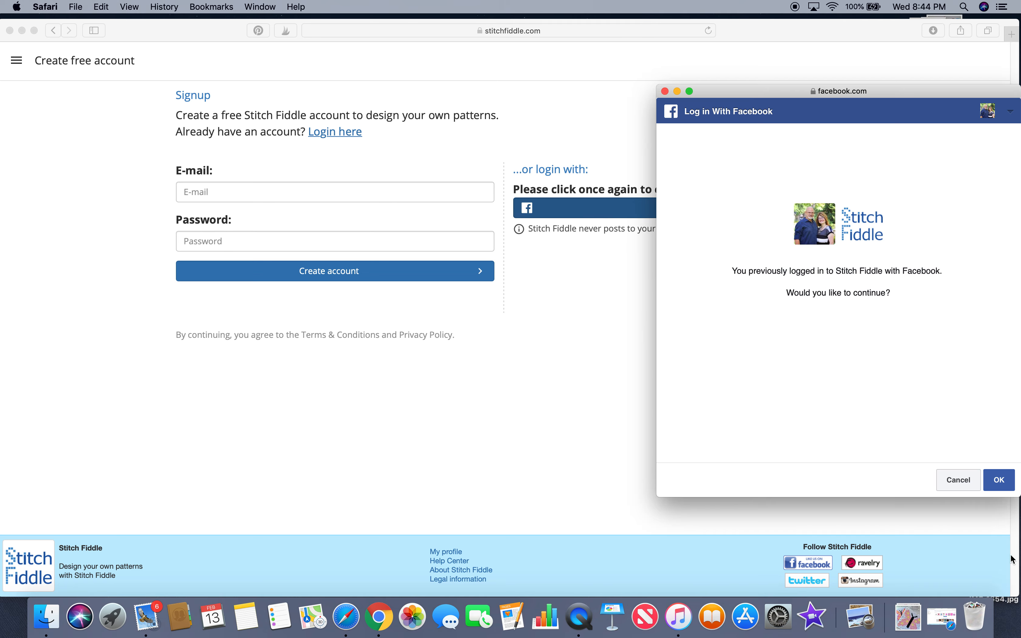
click(1005, 484)
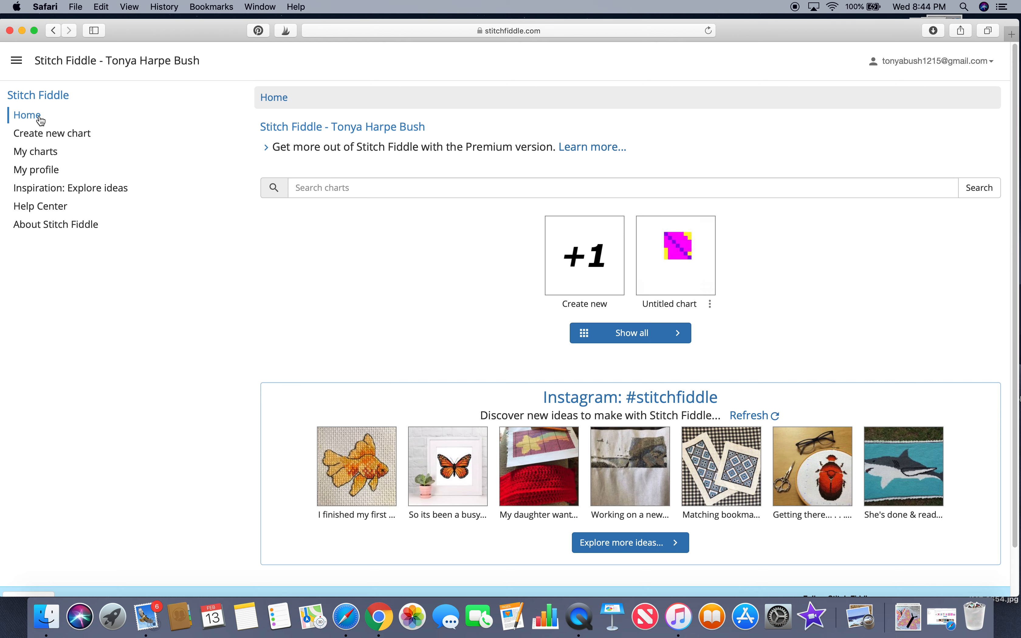
Step: Start a new crochet chart of type Corner 2 corner crochet, beginning from an empty chart
click(49, 134)
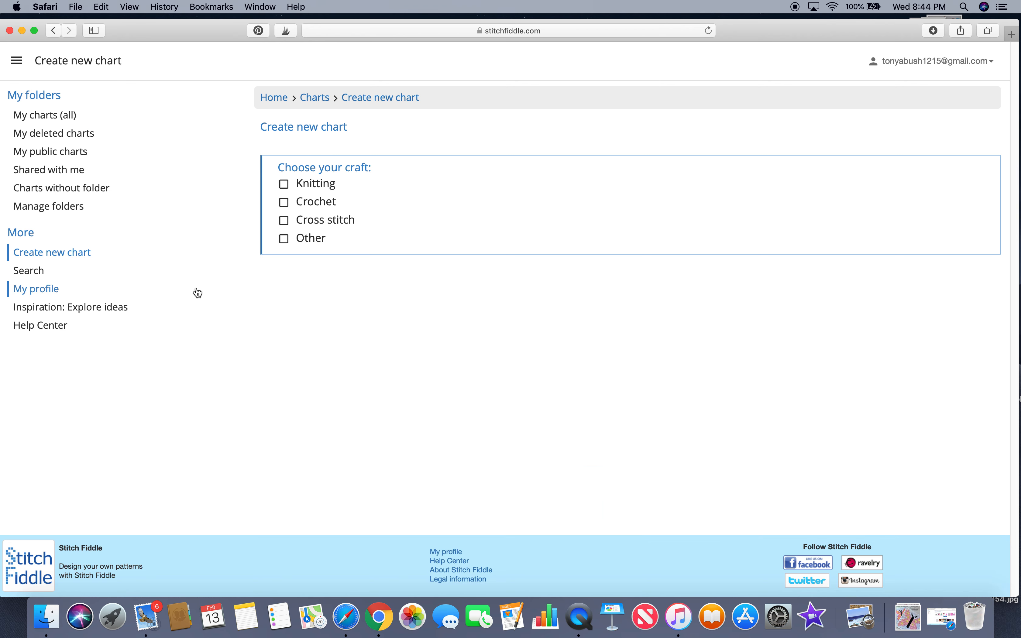
click(321, 203)
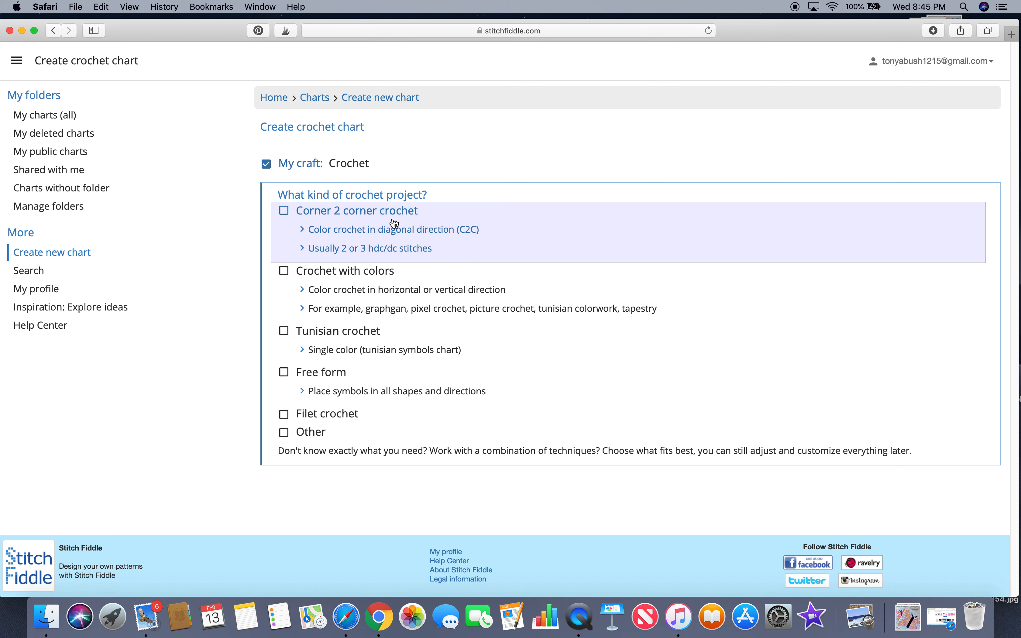
click(288, 216)
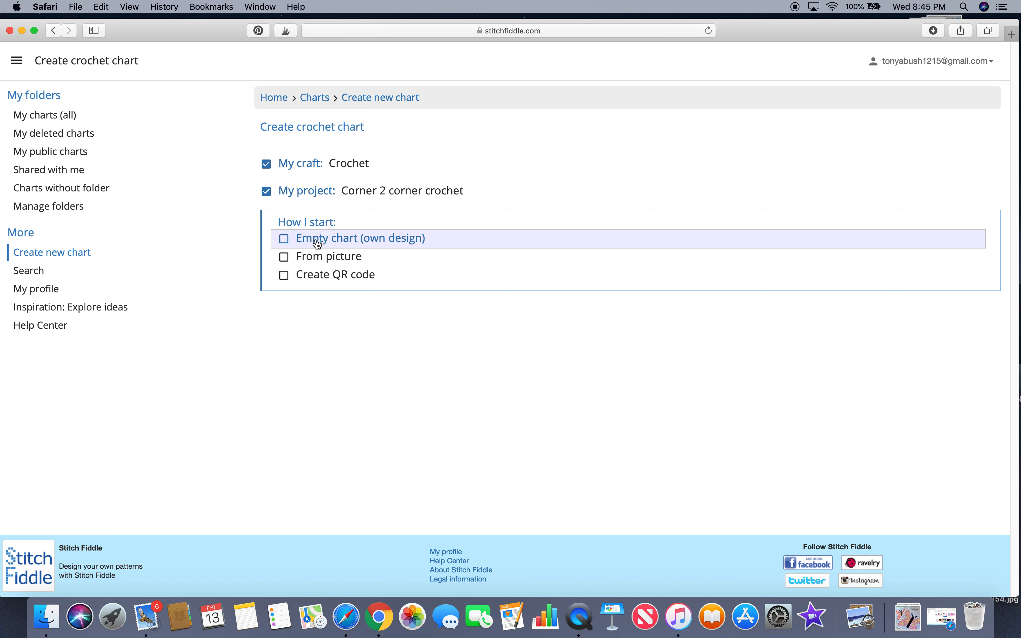
click(291, 241)
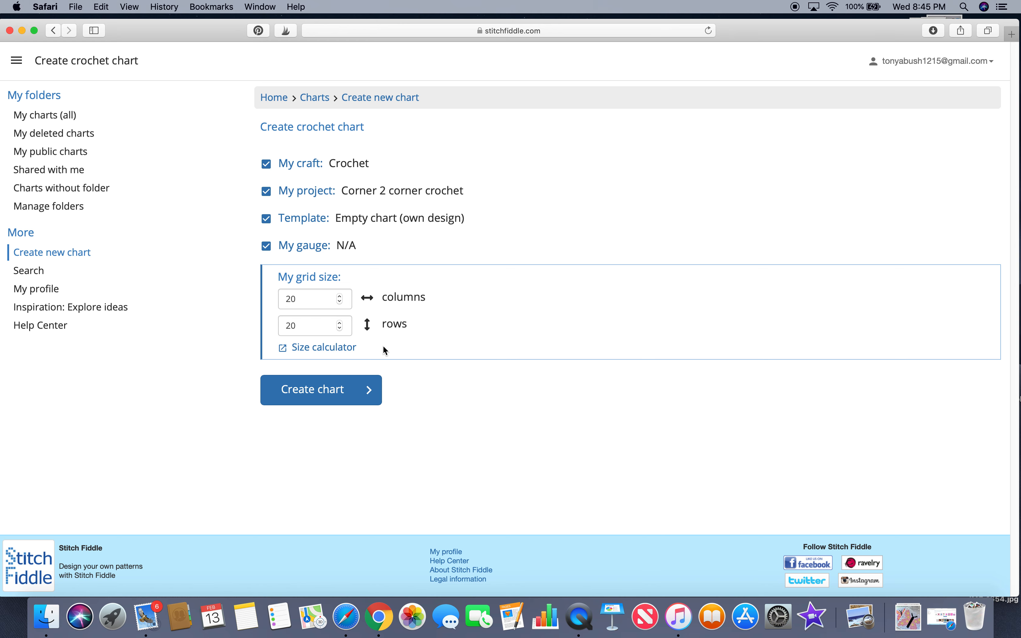
Step: Open the chart size calculator and return to the chart setup
click(353, 350)
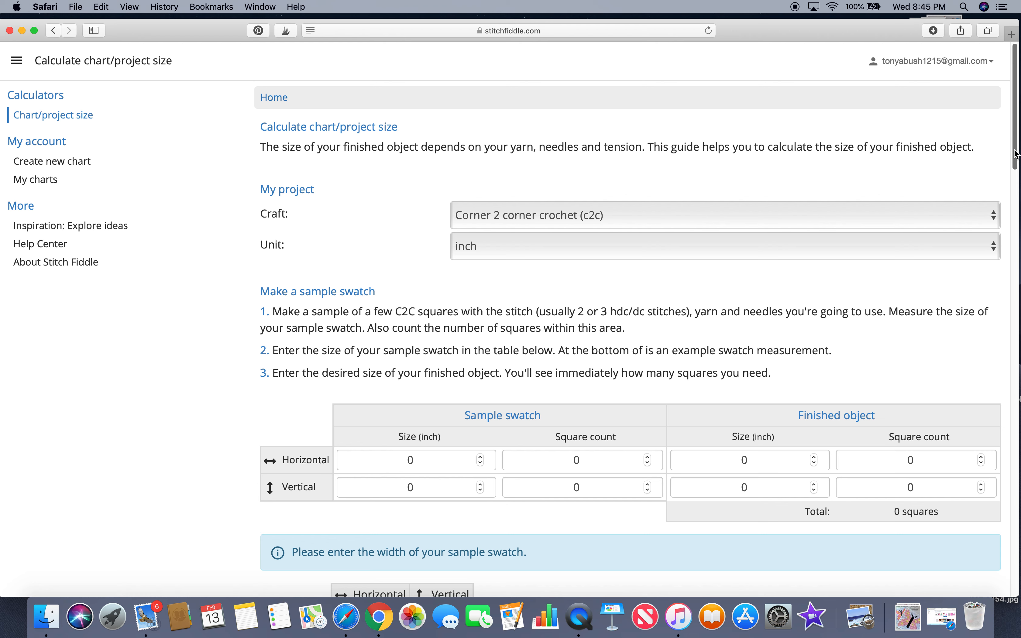
click(57, 32)
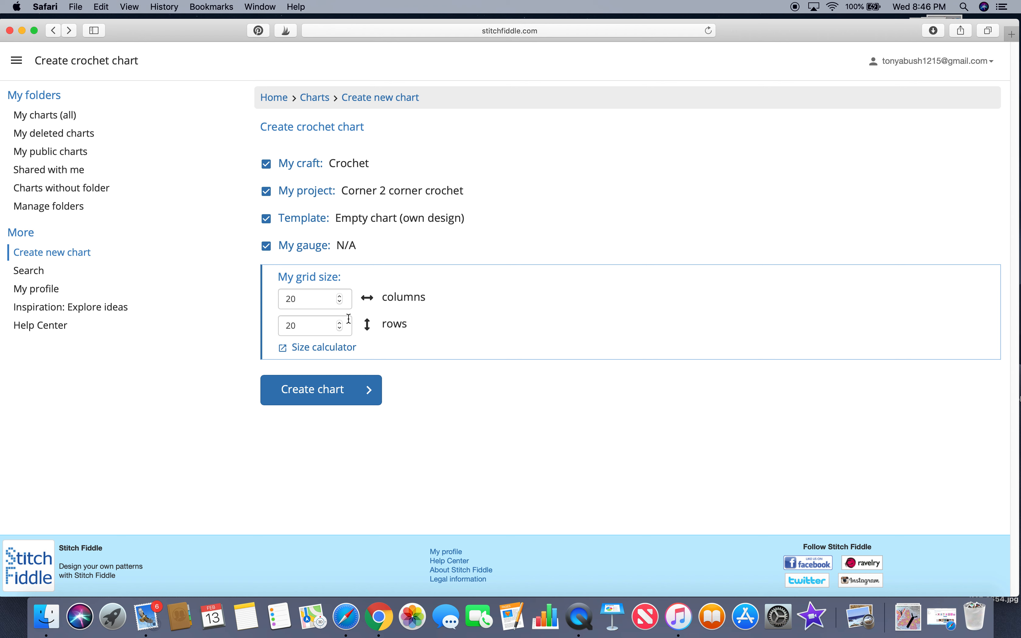
click(340, 322)
click(340, 323)
click(340, 322)
click(340, 323)
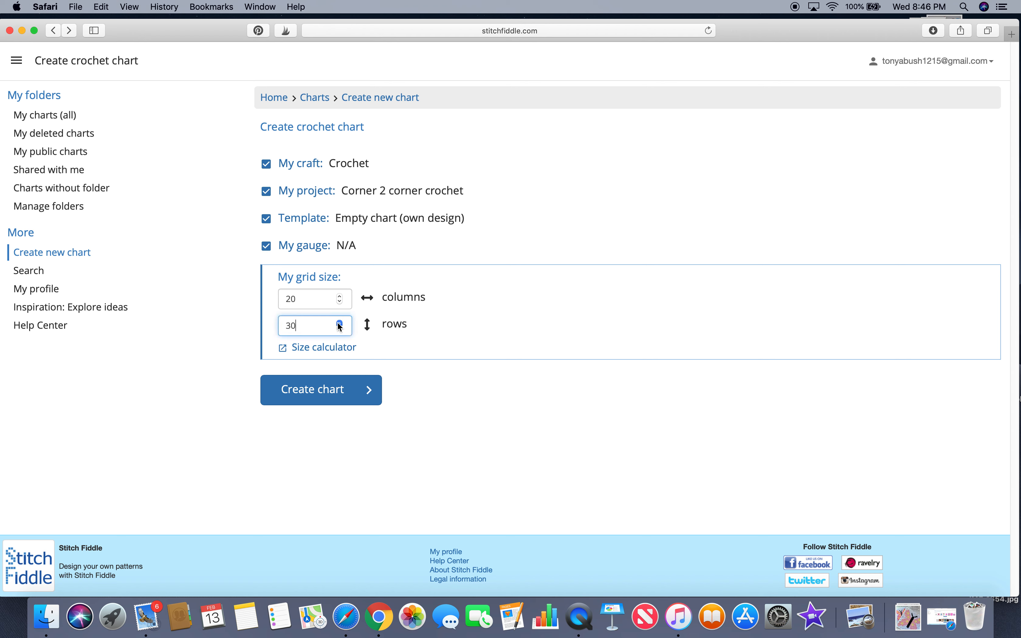
click(340, 322)
click(340, 323)
click(339, 323)
click(340, 322)
click(340, 324)
click(340, 324)
click(340, 329)
click(340, 329)
click(340, 328)
double_click(340, 329)
double_click(340, 329)
double_click(340, 329)
double_click(340, 329)
double_click(340, 329)
click(340, 328)
click(340, 328)
click(340, 328)
click(340, 329)
click(339, 329)
Step: Create the chart with 20 columns and 20 rows
click(319, 391)
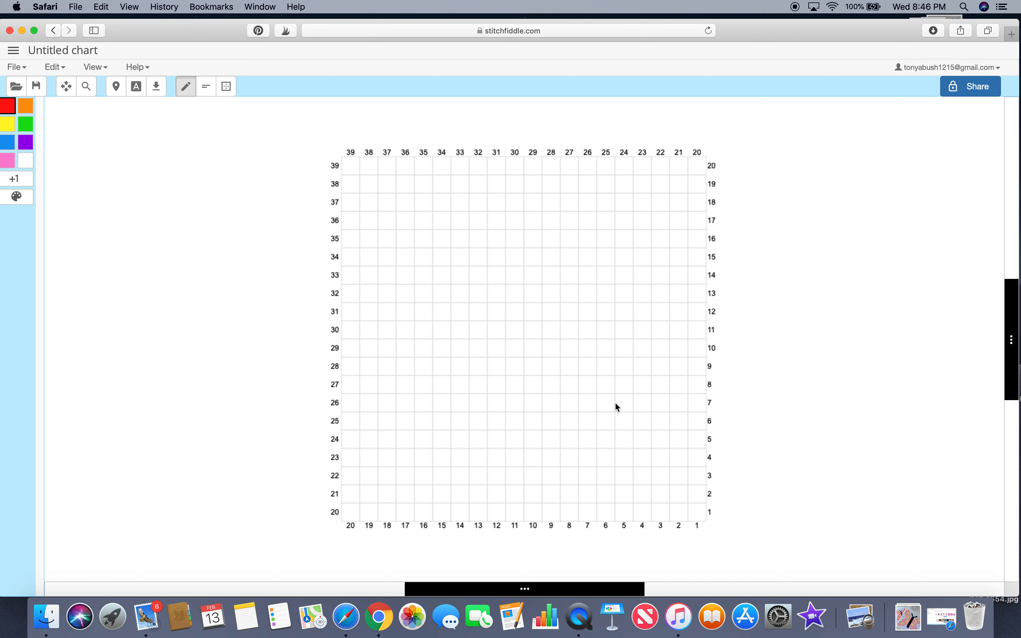
drag(193, 31, 195, 31)
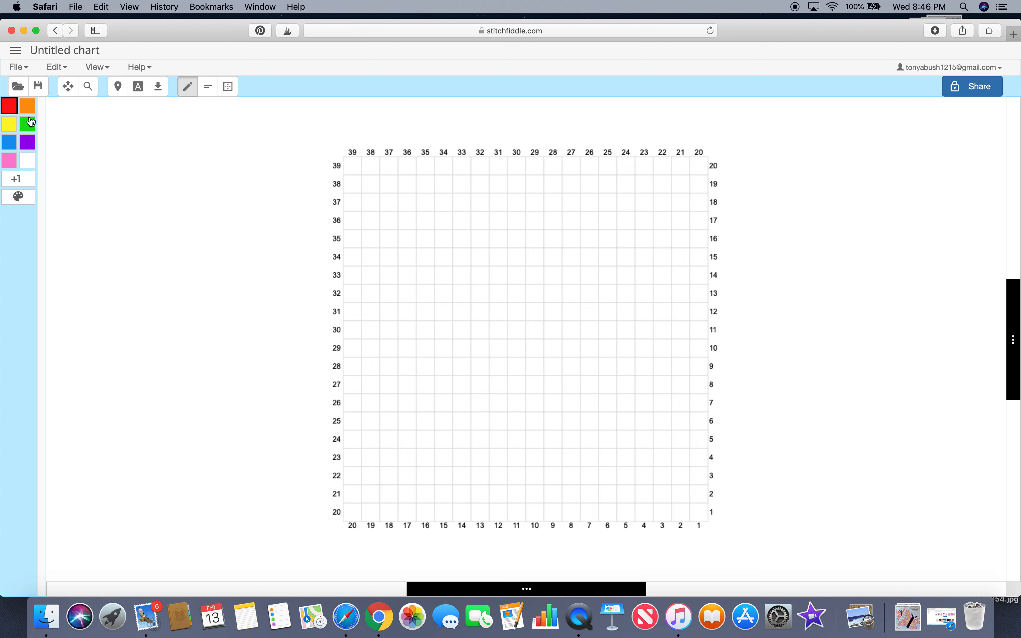
Step: Start adding a new yarn color and choose pure blue, #0000FF
click(18, 179)
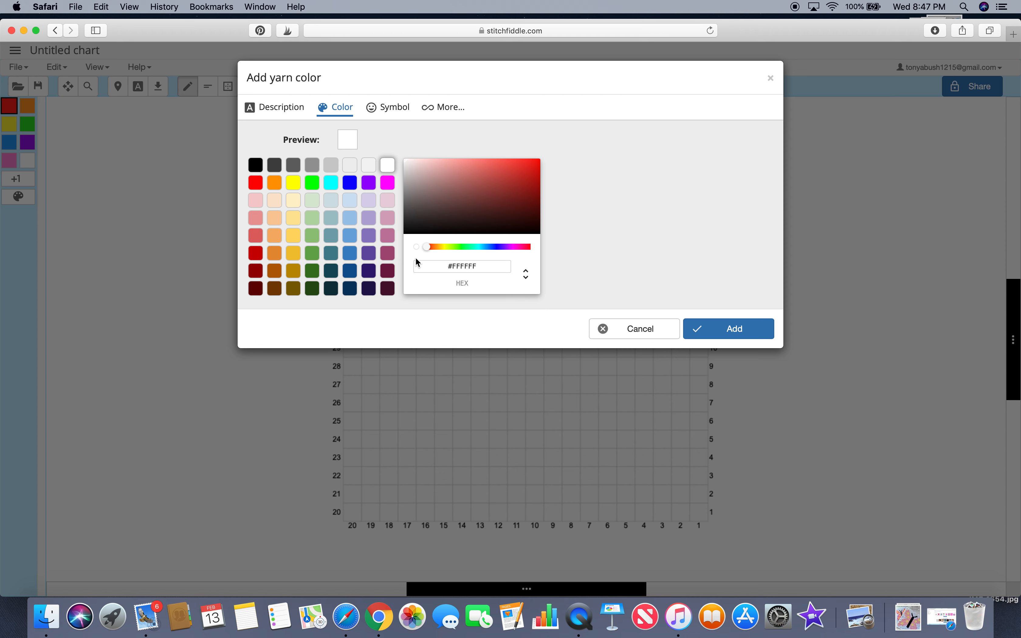
drag(427, 246, 465, 247)
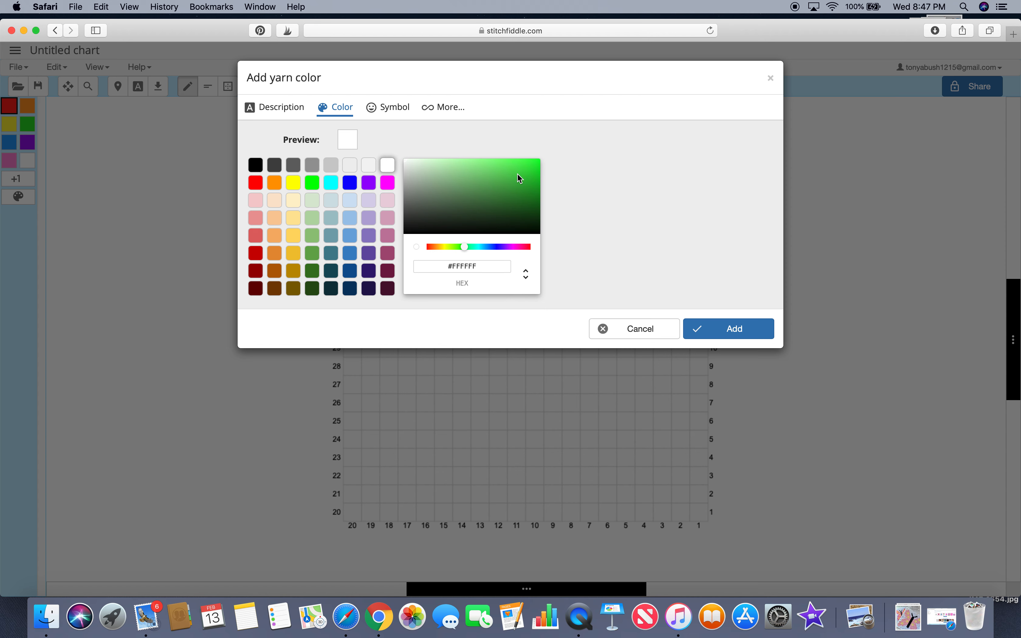
click(510, 181)
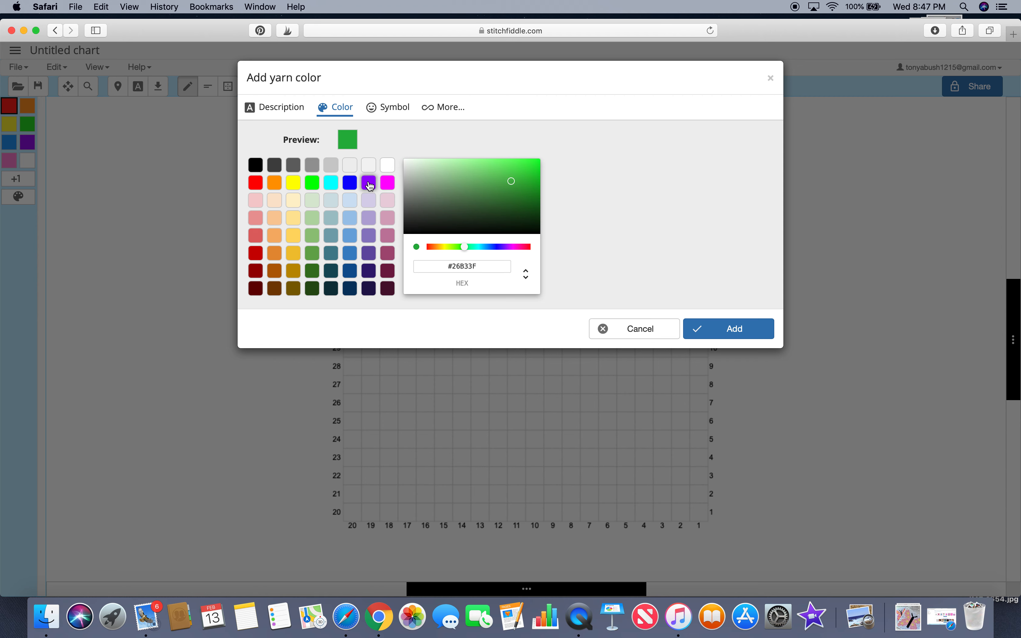
click(354, 188)
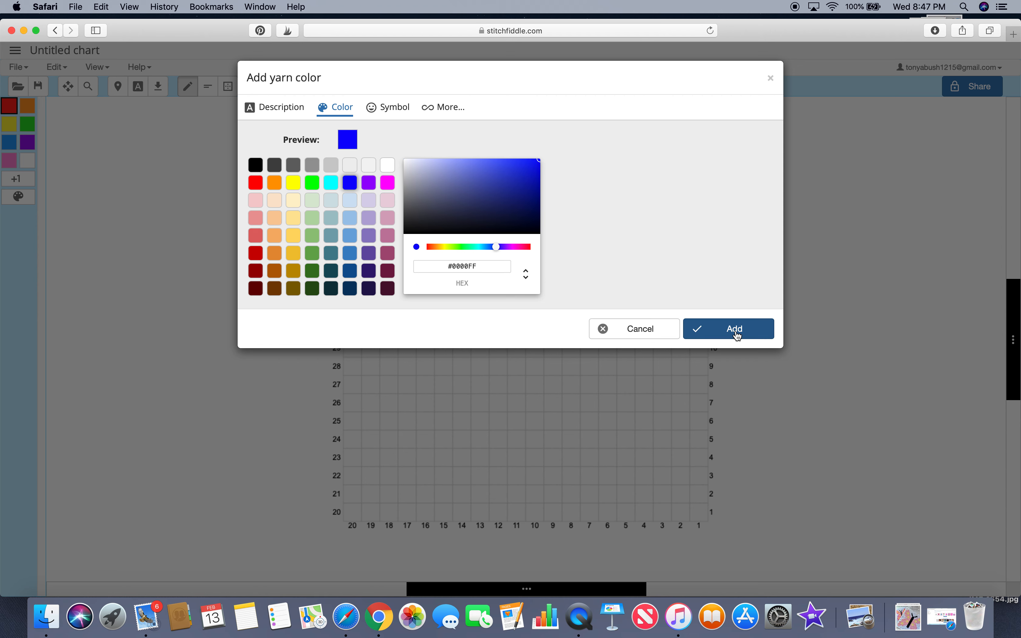
Step: Look through the symbol category options, then add the blue yarn color without a symbol
click(381, 109)
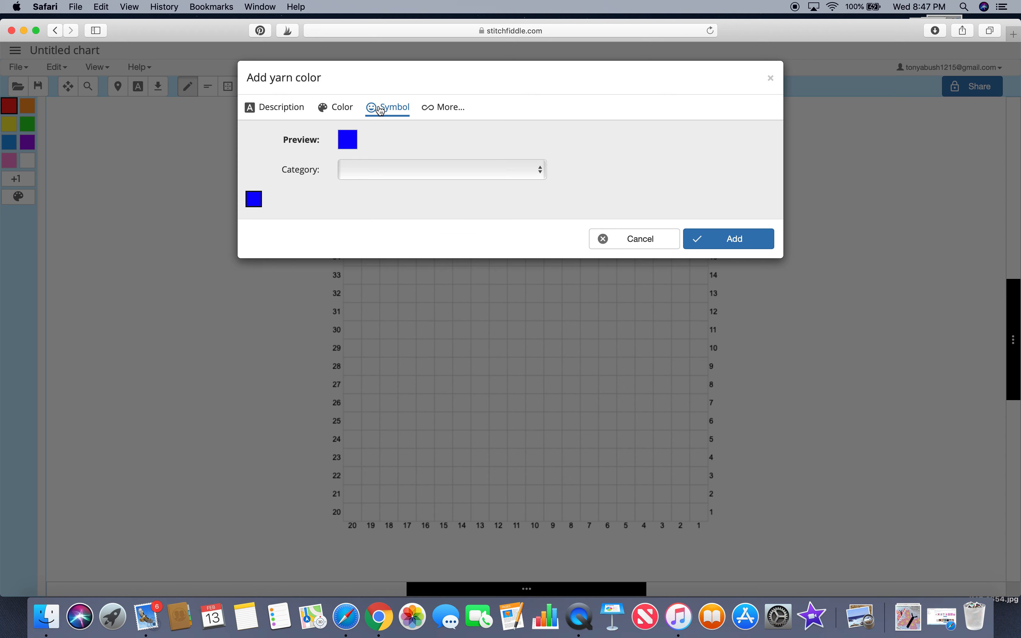
click(540, 172)
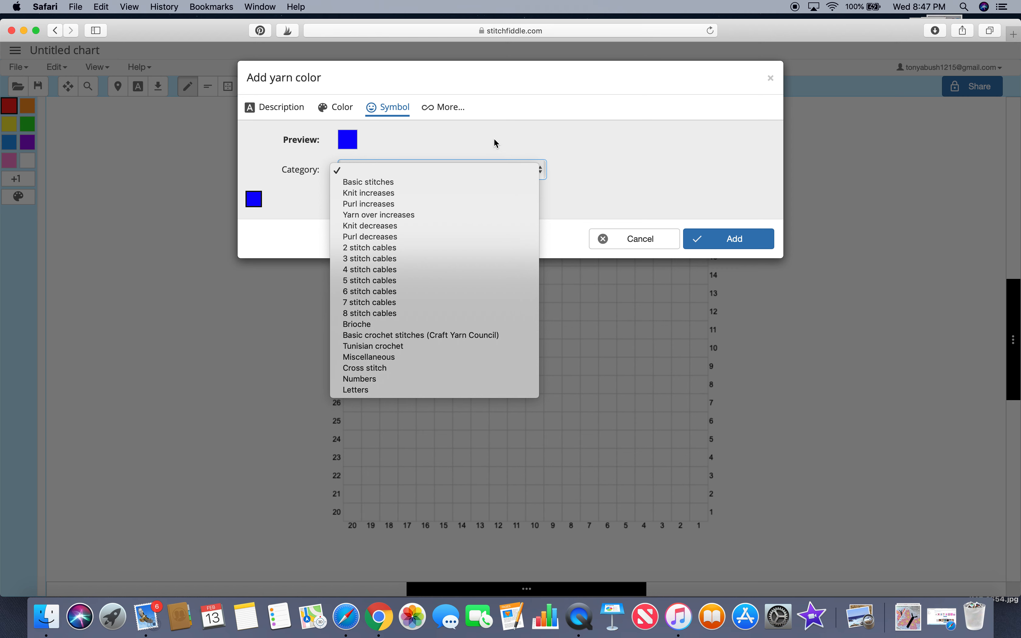
click(430, 110)
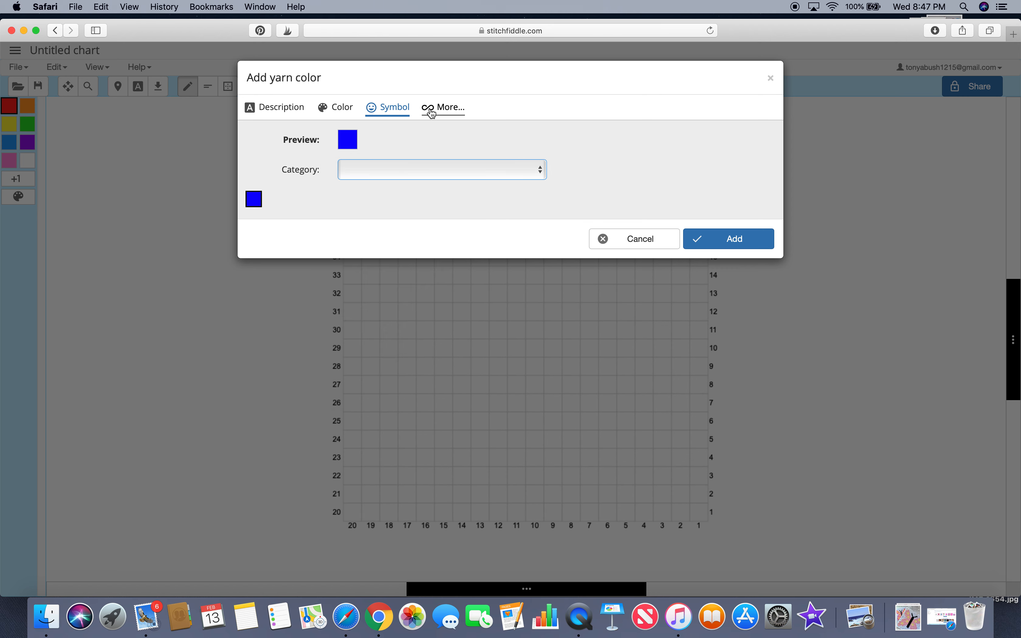
click(432, 112)
click(388, 109)
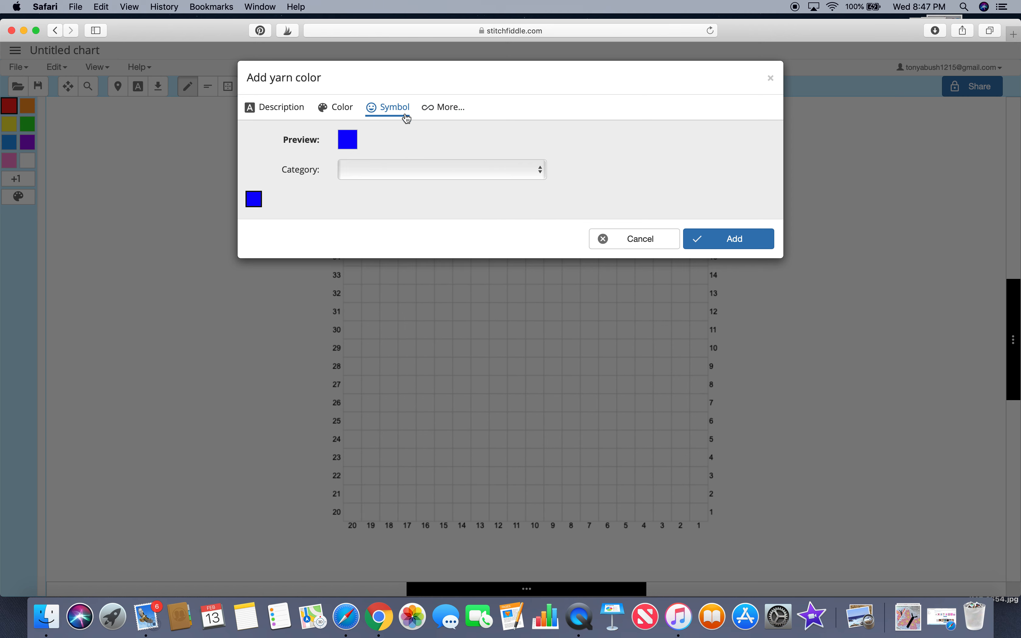
click(542, 173)
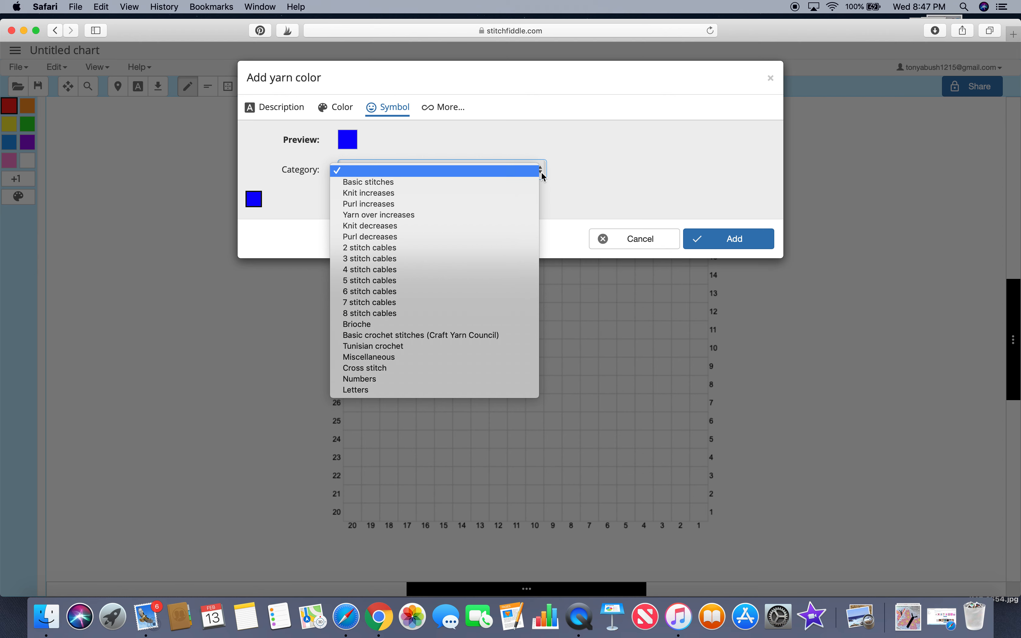
click(563, 134)
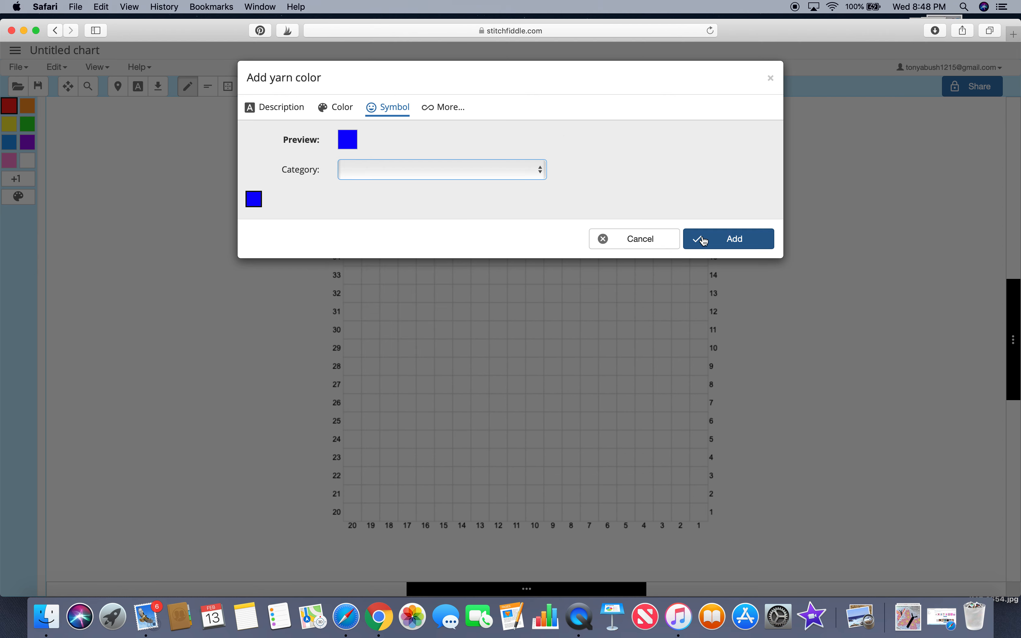
click(727, 239)
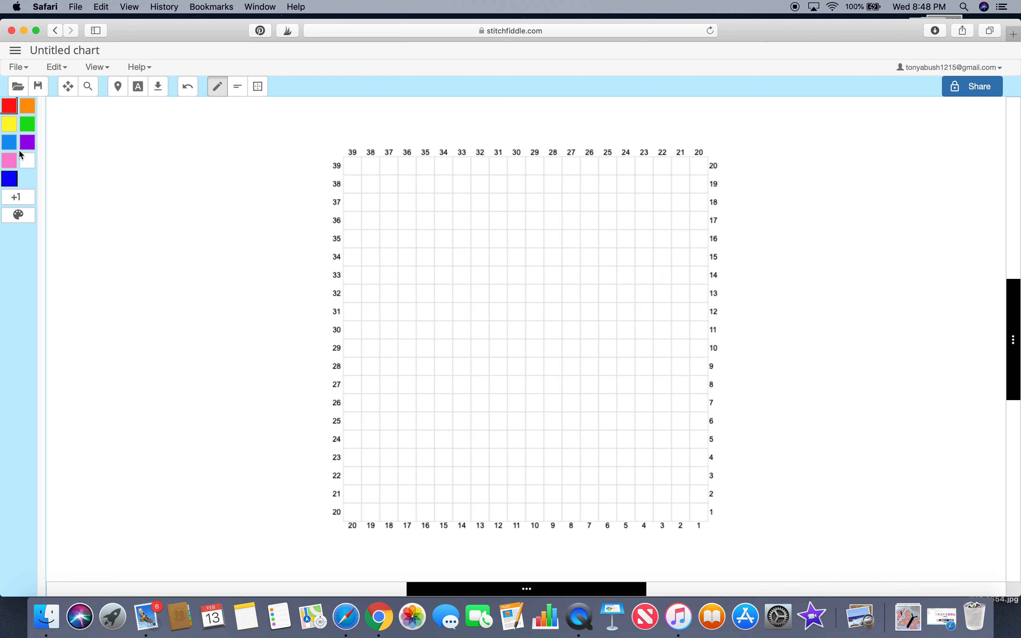
Step: Open the color palette and set the blue color's abbreviation to bl
click(19, 216)
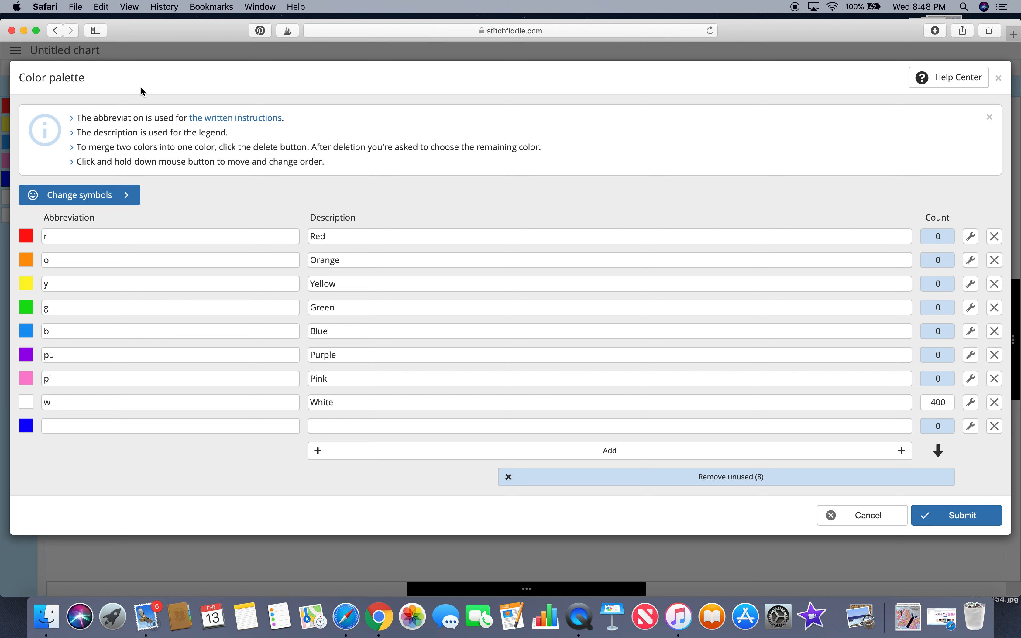
click(873, 516)
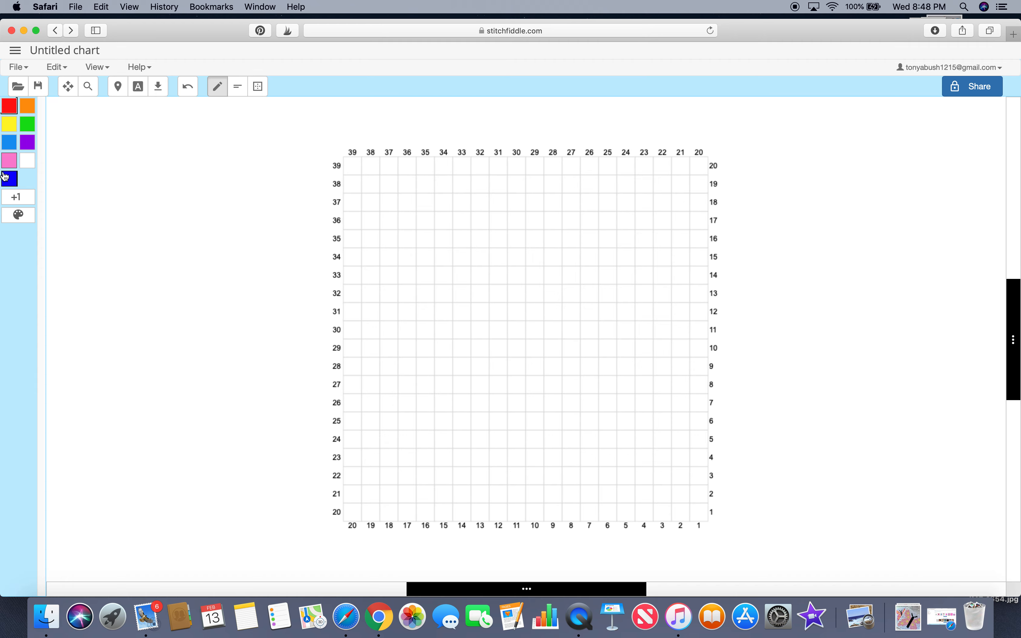
click(19, 216)
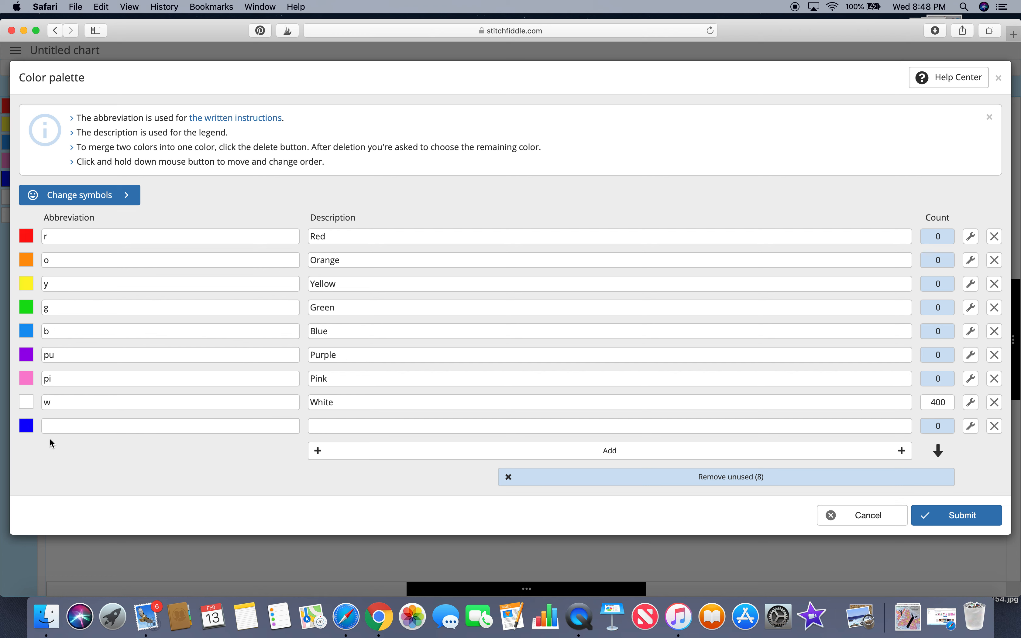
click(58, 424)
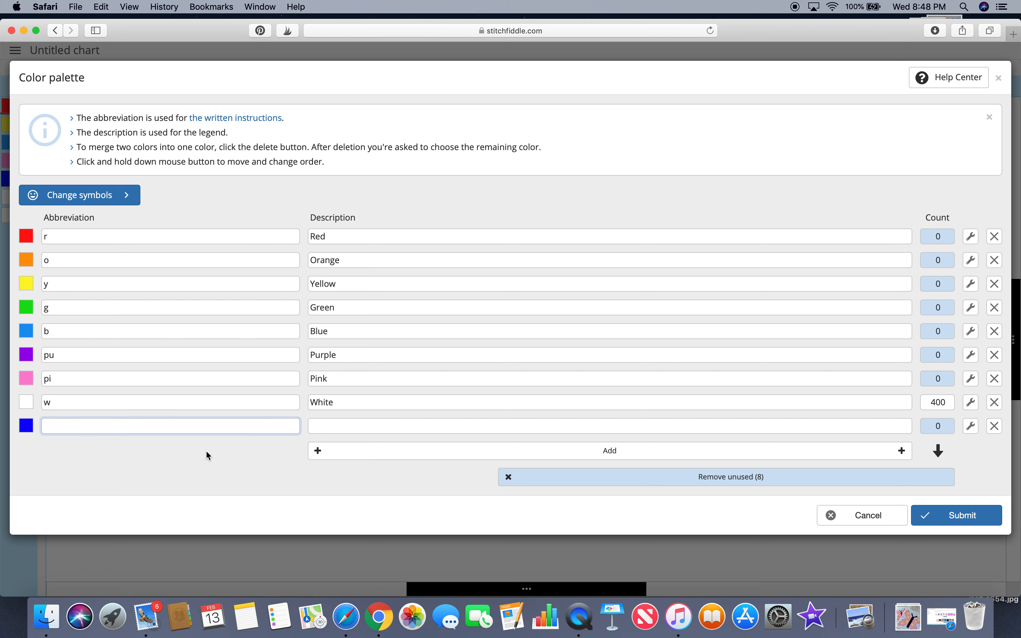
click(312, 424)
click(244, 421)
text(bl)
Step: Describe the blue color as Dark Blue and submit the palette
click(349, 426)
text(Bu)
key(BackSpace)
key(BackSpace)
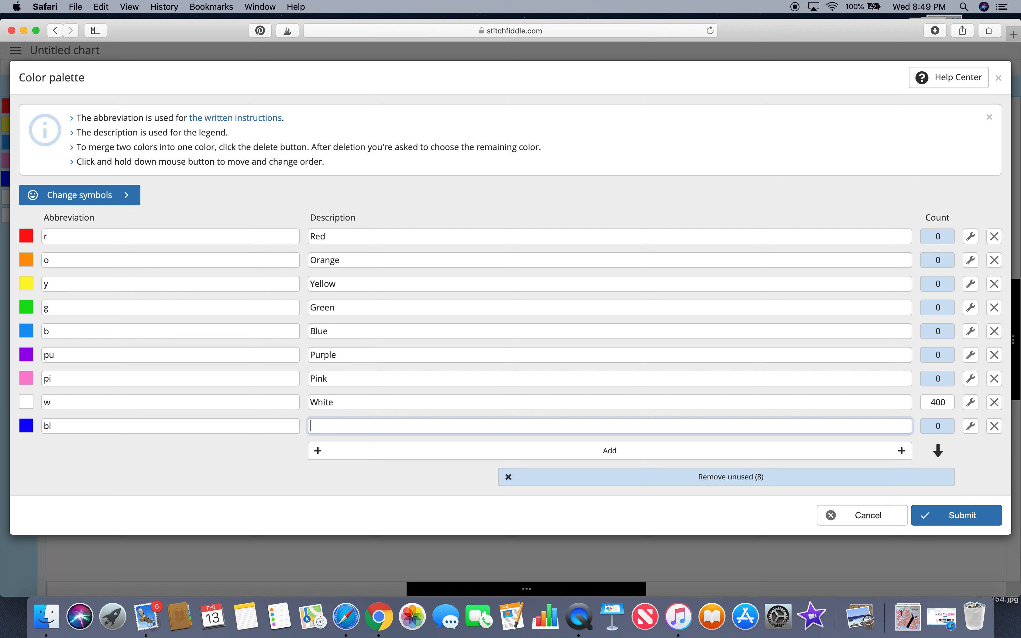
text(Dark Blue)
click(944, 521)
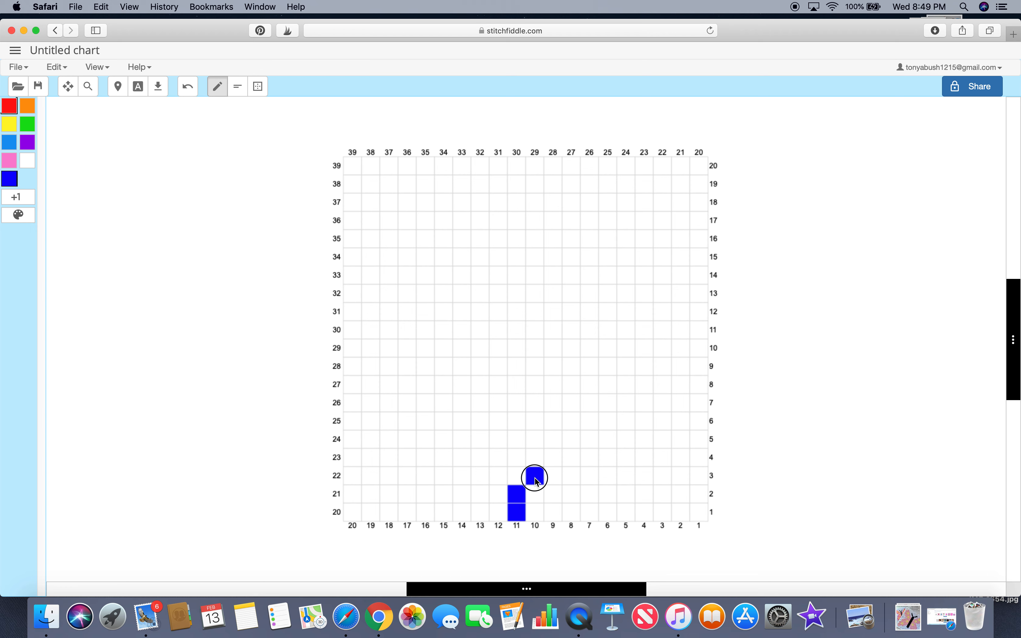
Step: Paint a hook-shaped line of blue squares in the lower half of the chart
click(574, 438)
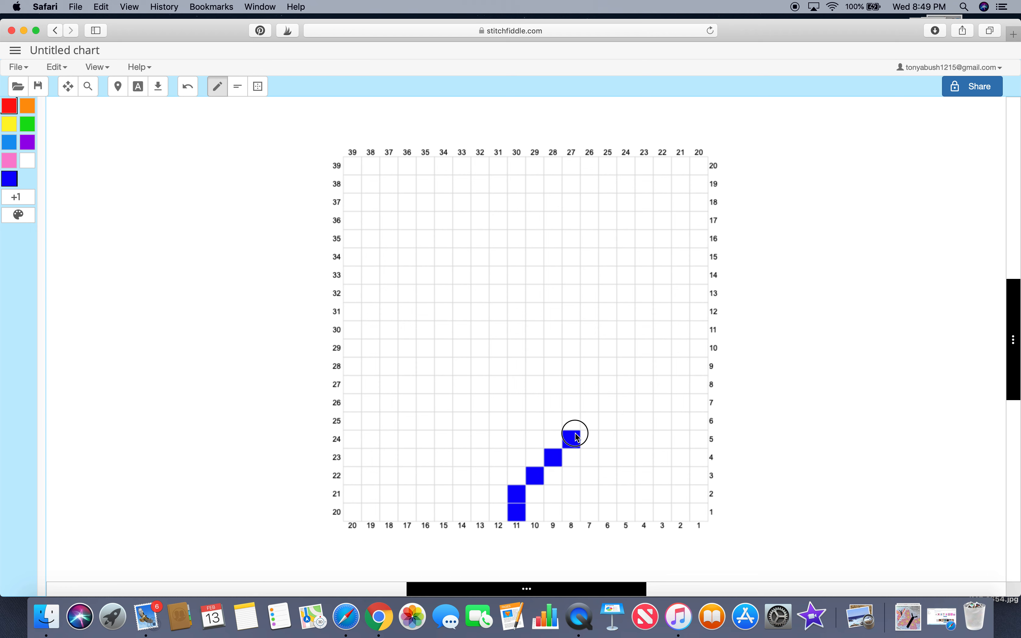
click(586, 421)
click(586, 404)
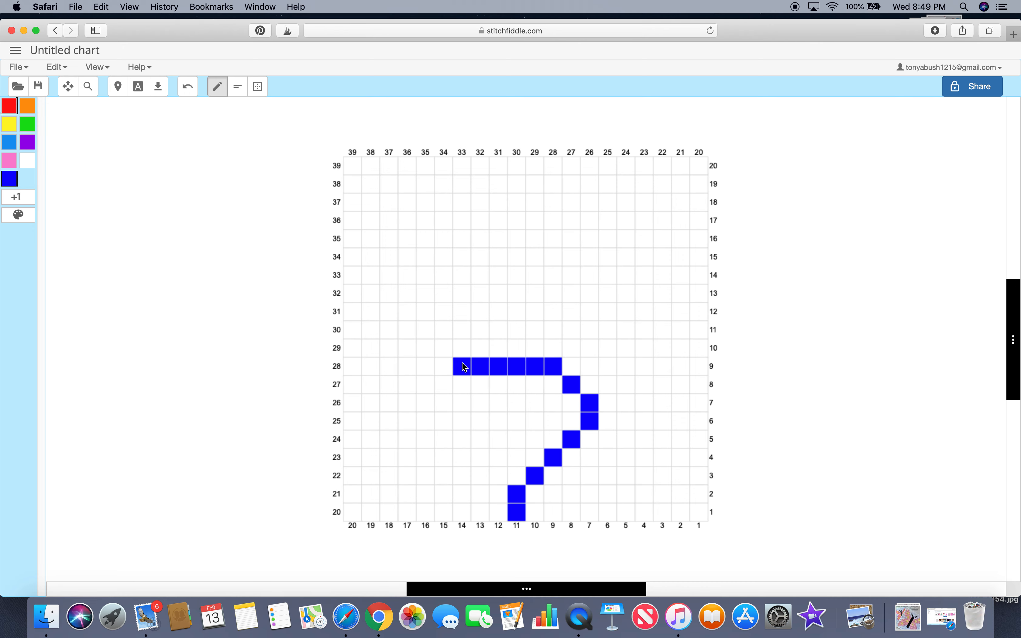
click(430, 405)
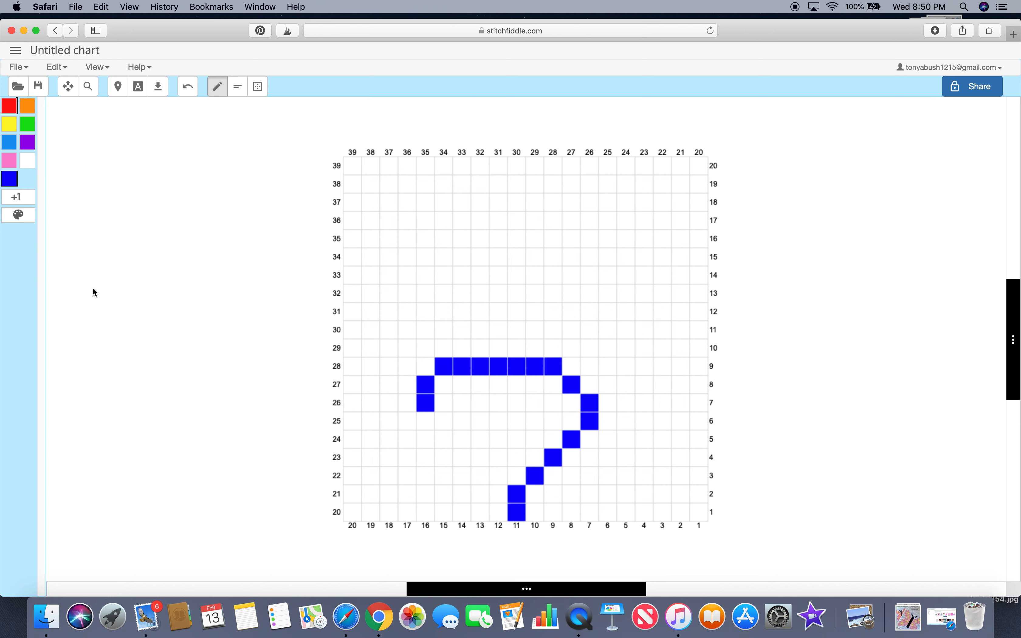
Step: Erase the blue squares by painting over them with white
click(29, 166)
click(429, 399)
click(428, 384)
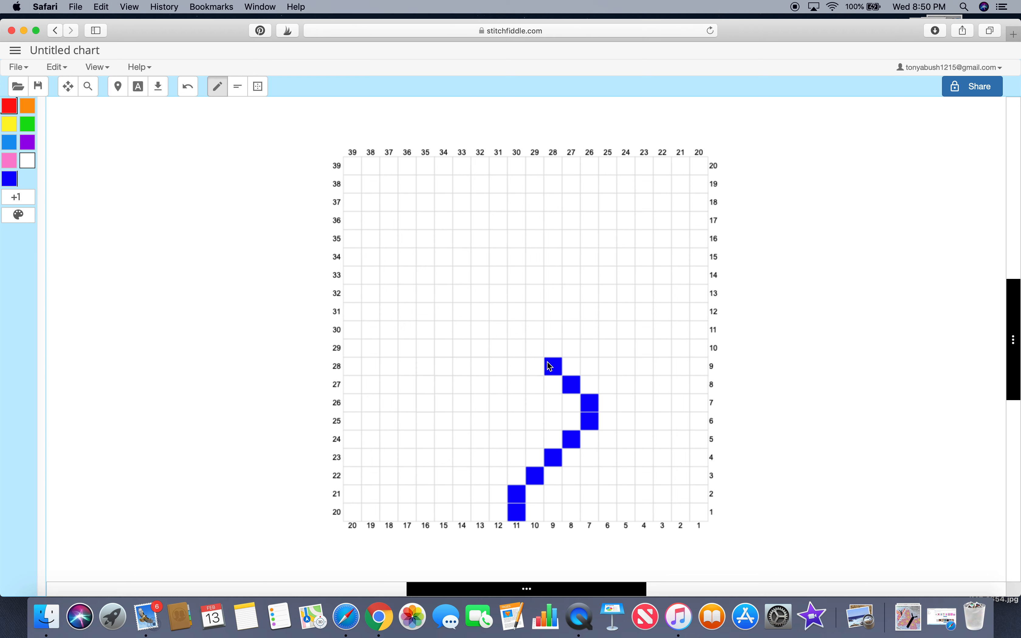
click(534, 365)
mouse_move(536, 366)
mouse_down()
mouse_move(580, 380)
mouse_move(590, 406)
mouse_move(522, 499)
mouse_move(522, 515)
mouse_up()
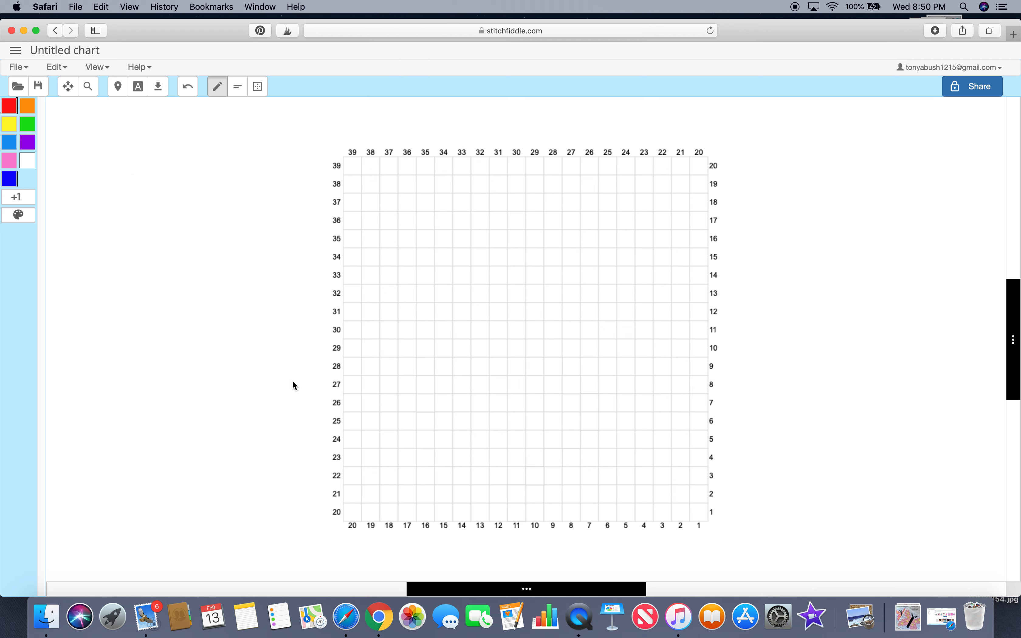
Step: Paint a pink block of squares in the upper middle of the chart
click(10, 161)
mouse_move(533, 230)
mouse_down()
mouse_move(495, 231)
mouse_move(522, 310)
mouse_move(549, 207)
mouse_move(584, 276)
mouse_move(557, 299)
mouse_move(496, 220)
mouse_move(527, 178)
mouse_move(544, 248)
mouse_move(553, 226)
mouse_move(517, 236)
mouse_move(541, 268)
mouse_move(514, 307)
mouse_up()
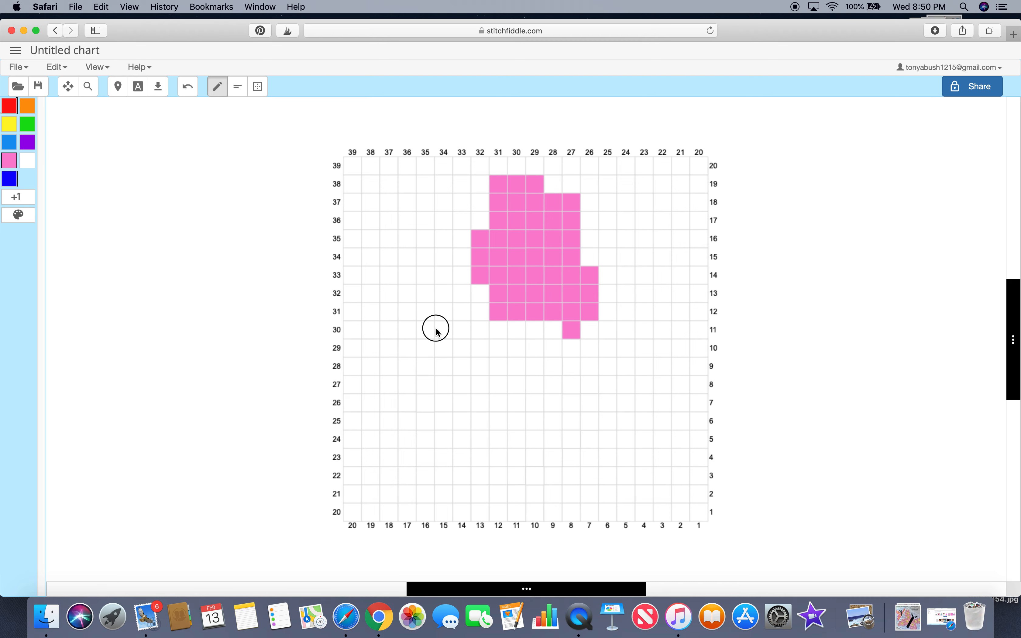
Step: Extend the pink block, then clear all the pink squares by painting over them with white
mouse_move(462, 273)
mouse_down()
mouse_move(443, 338)
mouse_move(506, 314)
mouse_move(482, 344)
mouse_move(459, 240)
mouse_move(482, 323)
mouse_move(467, 332)
mouse_move(530, 392)
mouse_move(526, 408)
mouse_move(511, 370)
mouse_move(565, 301)
mouse_move(582, 294)
mouse_move(589, 316)
mouse_move(587, 227)
mouse_up()
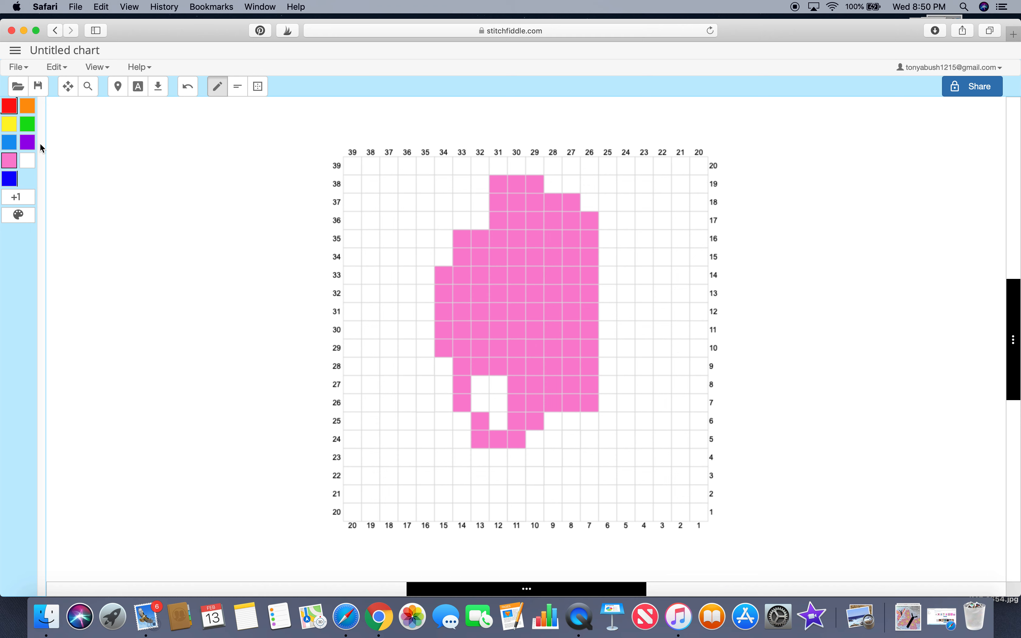
click(29, 161)
mouse_move(544, 195)
mouse_down()
mouse_move(482, 214)
mouse_move(576, 191)
mouse_move(542, 275)
mouse_move(476, 262)
mouse_move(524, 316)
mouse_move(583, 194)
mouse_move(584, 263)
mouse_move(547, 284)
mouse_move(559, 329)
mouse_move(587, 290)
mouse_move(576, 327)
mouse_move(586, 284)
mouse_move(551, 291)
mouse_move(551, 335)
mouse_move(527, 293)
mouse_move(479, 304)
mouse_move(497, 270)
mouse_move(484, 221)
mouse_move(445, 321)
mouse_move(469, 321)
mouse_move(520, 429)
mouse_move(532, 427)
mouse_move(529, 389)
mouse_move(518, 389)
mouse_move(509, 462)
mouse_move(463, 373)
mouse_move(484, 331)
mouse_up()
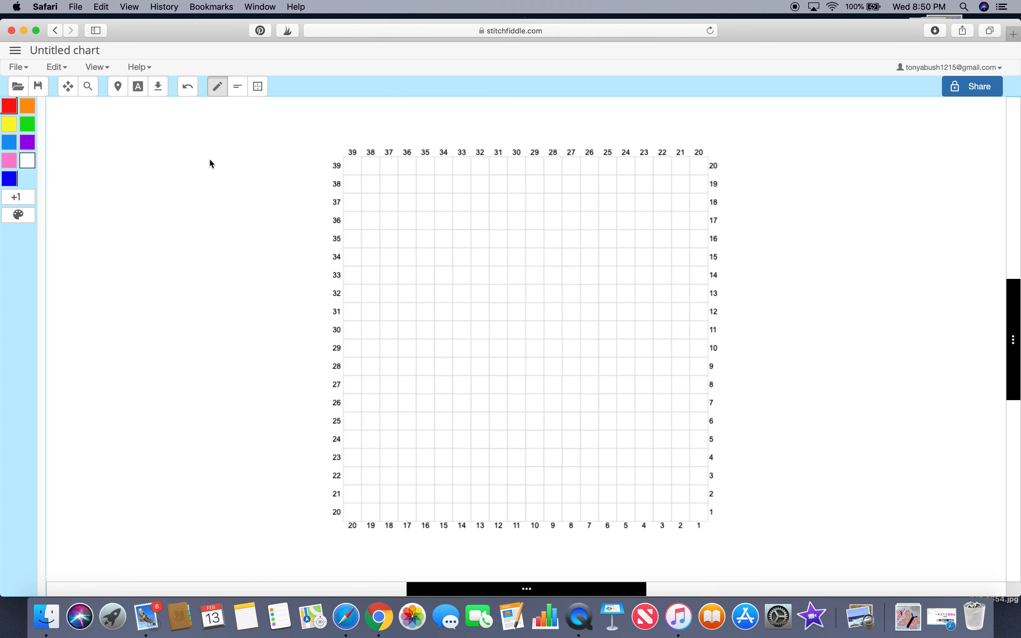
Step: Paint a green loop with a diagonal tail in the lower middle of the chart
click(28, 124)
click(499, 475)
click(512, 461)
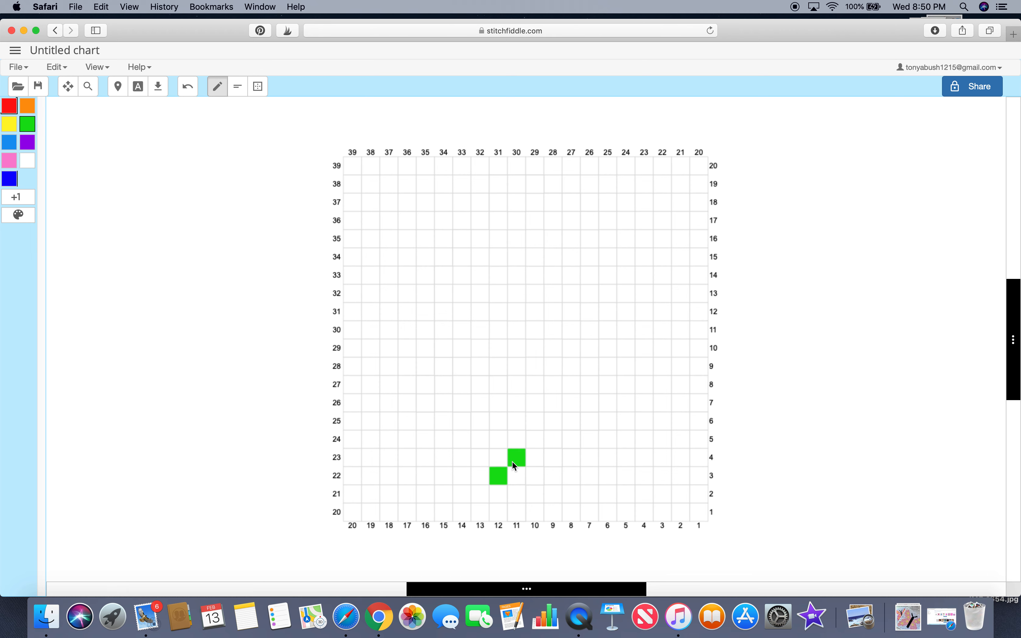
click(554, 441)
click(573, 423)
click(593, 406)
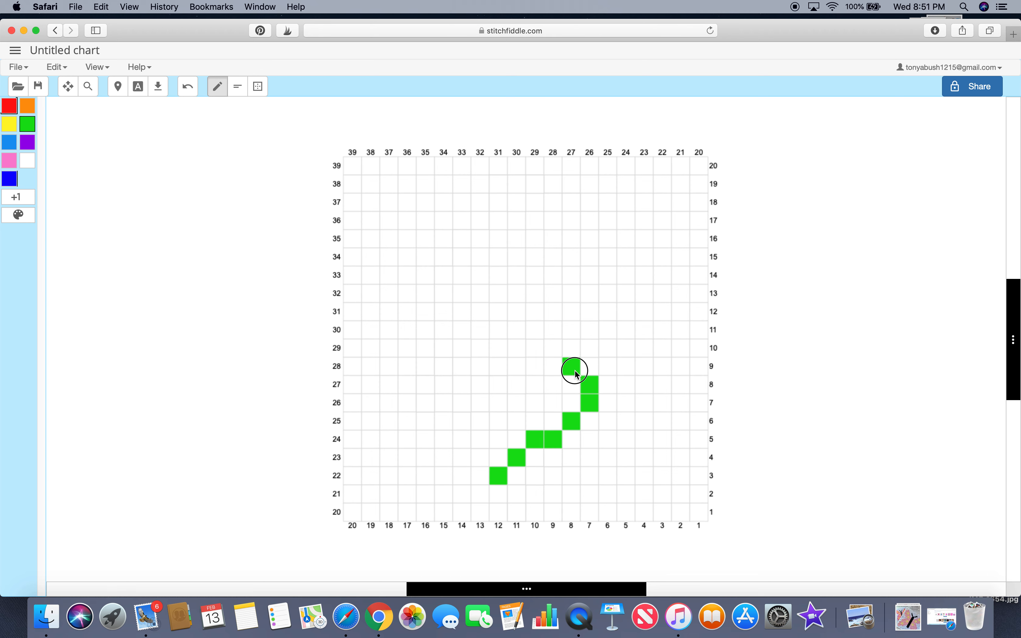
click(556, 370)
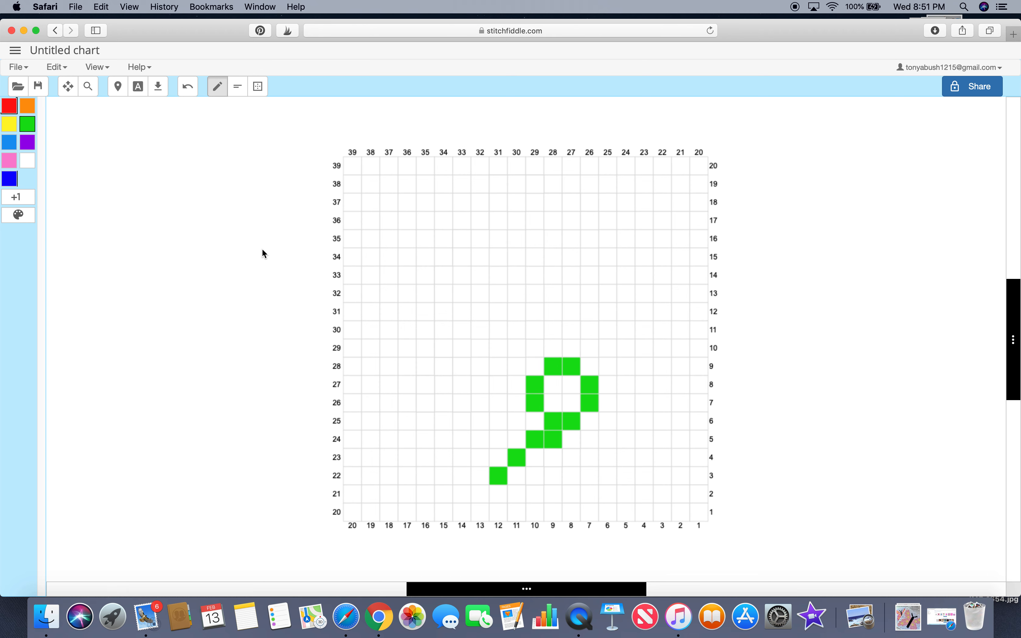
Step: Paint a filled yellow diamond left of the green loop, plus two yellow squares below it
click(9, 124)
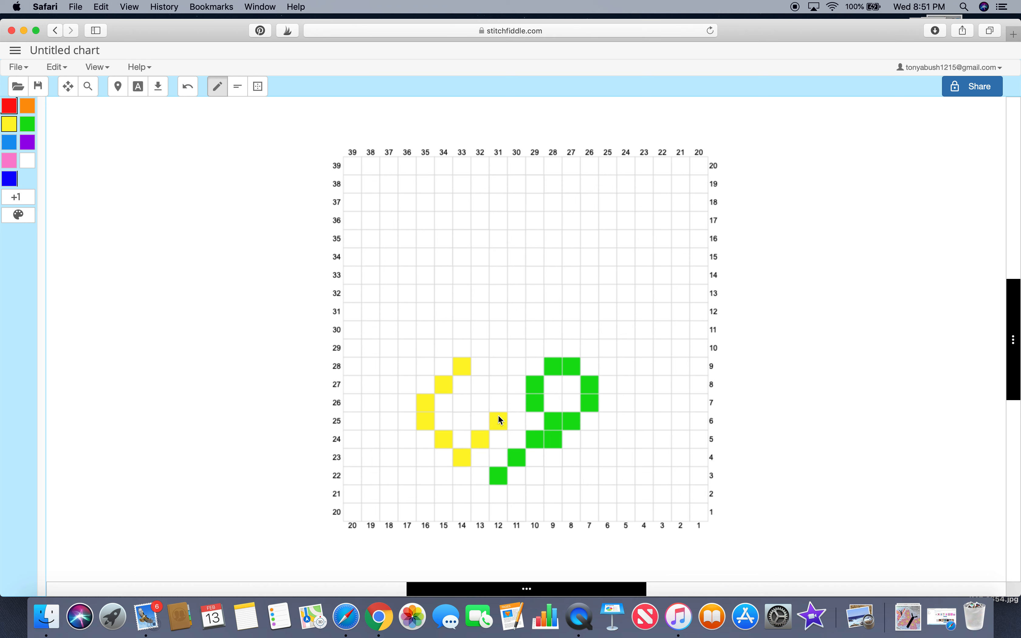
click(498, 403)
click(482, 387)
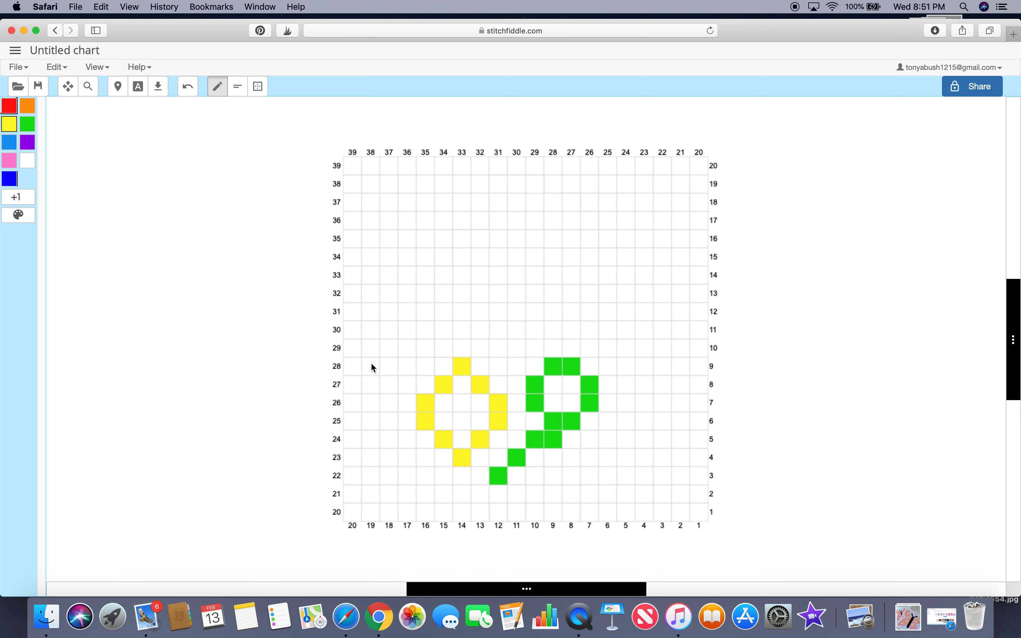
mouse_move(462, 390)
mouse_down()
mouse_move(440, 419)
mouse_move(451, 428)
mouse_move(458, 414)
mouse_move(464, 432)
mouse_move(478, 409)
mouse_up()
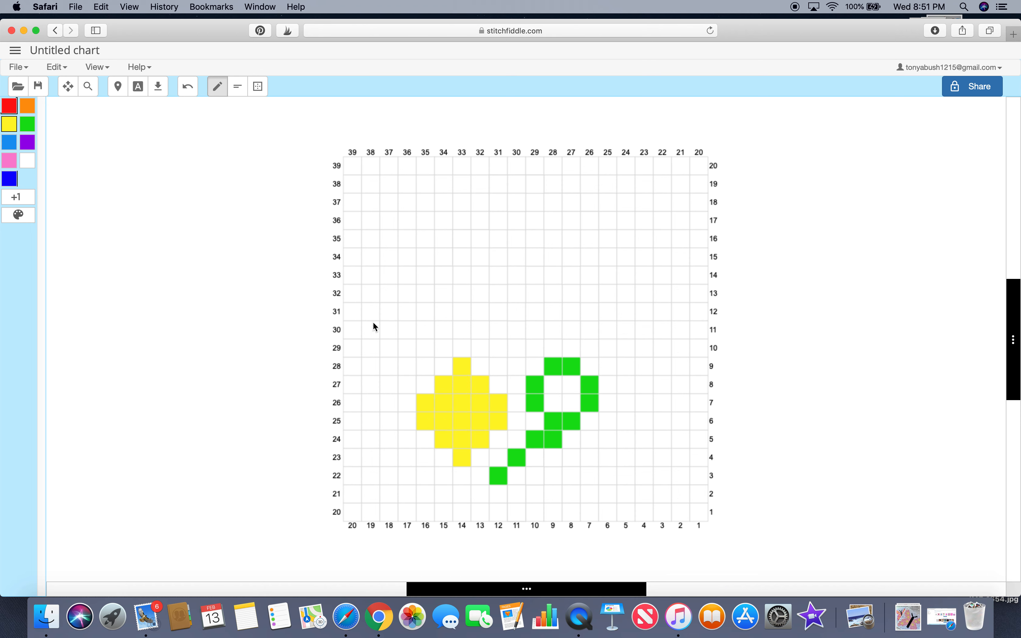
click(502, 491)
click(519, 510)
Step: Paint an orange shape in the centre, running down between the yellow and green shapes
click(28, 124)
mouse_move(553, 378)
mouse_down()
mouse_move(563, 401)
mouse_move(574, 383)
mouse_up()
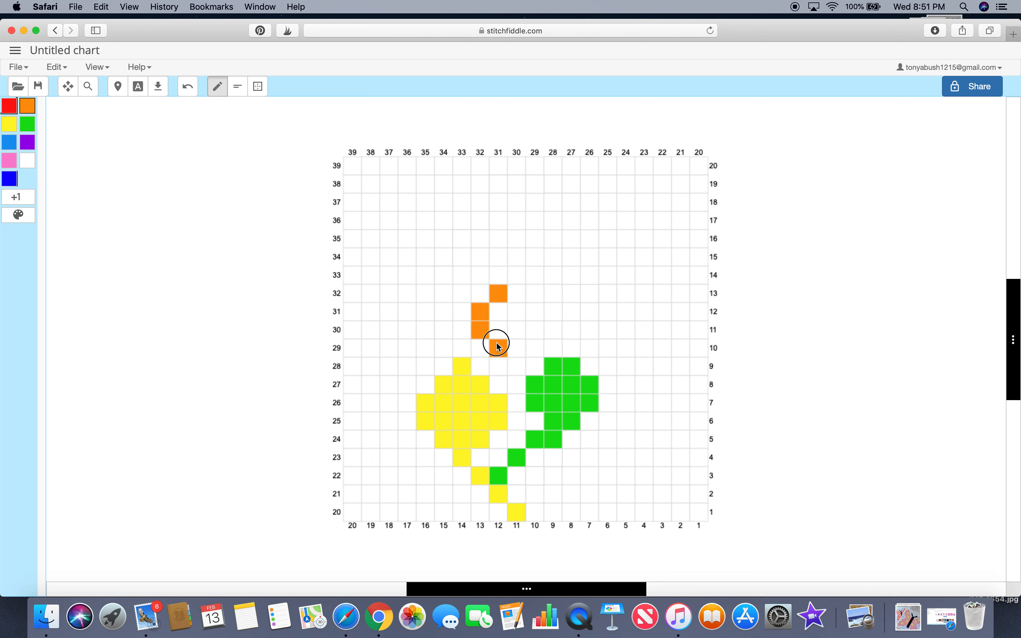
click(538, 316)
click(519, 296)
mouse_move(499, 311)
mouse_down()
mouse_move(513, 328)
mouse_move(519, 303)
mouse_up()
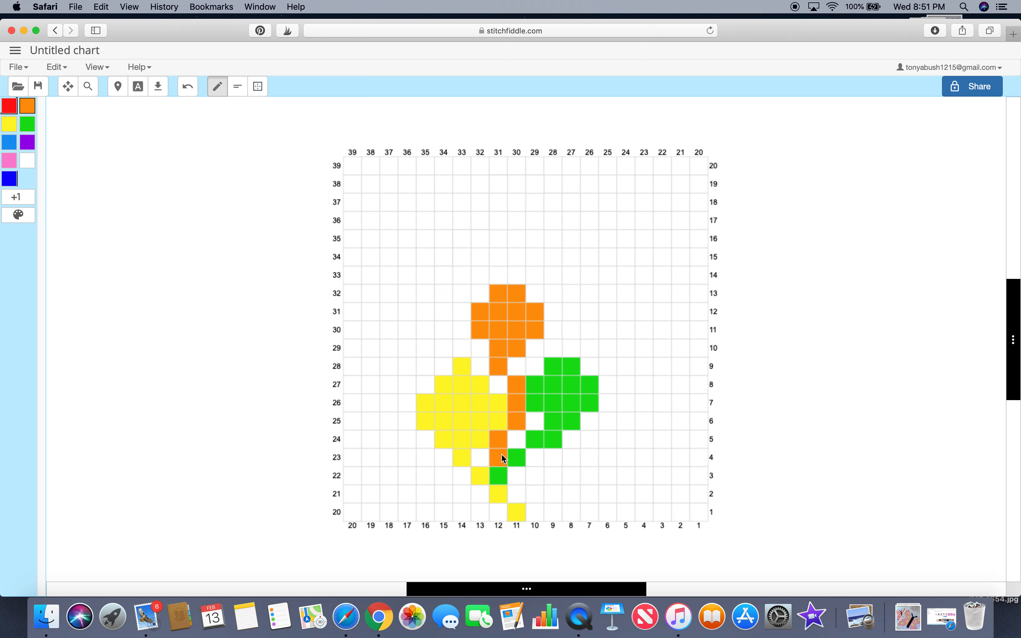
Step: Paint a red heart shape with a diagonal tail in the upper right of the chart
click(9, 106)
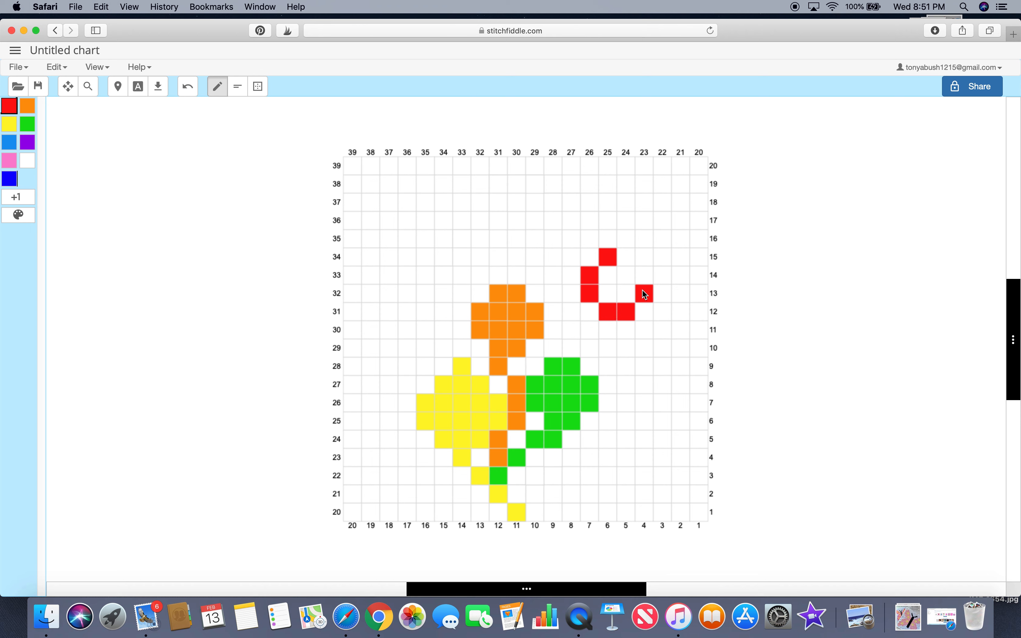
mouse_move(615, 269)
mouse_down()
mouse_move(609, 289)
mouse_move(629, 298)
mouse_move(636, 274)
mouse_up()
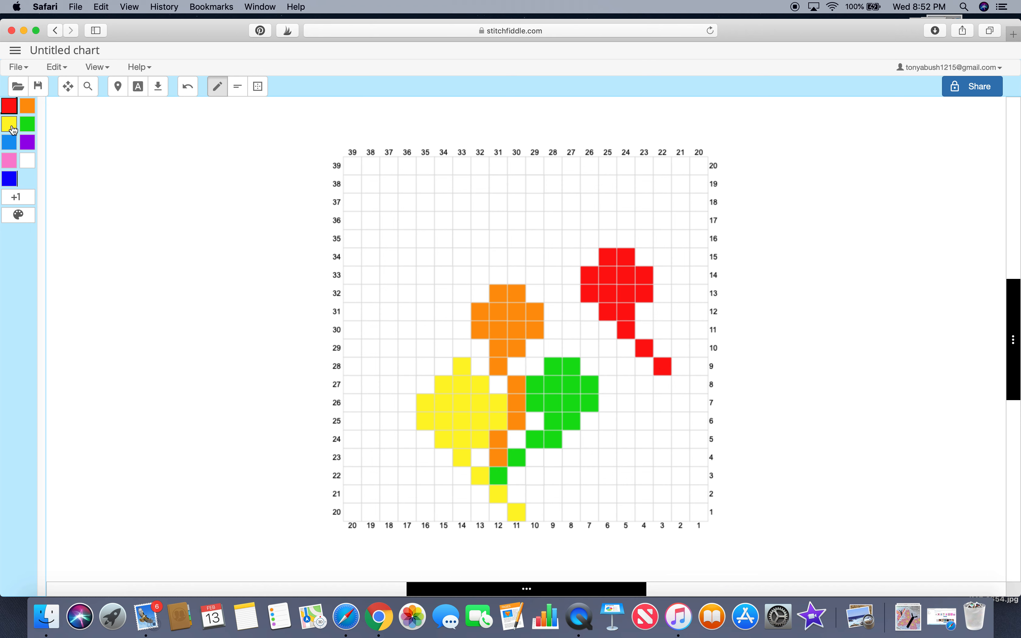
Step: Paint a light blue loop in the upper left with a line leading to the orange shape
click(14, 148)
click(385, 238)
click(425, 225)
click(442, 255)
click(426, 276)
click(390, 256)
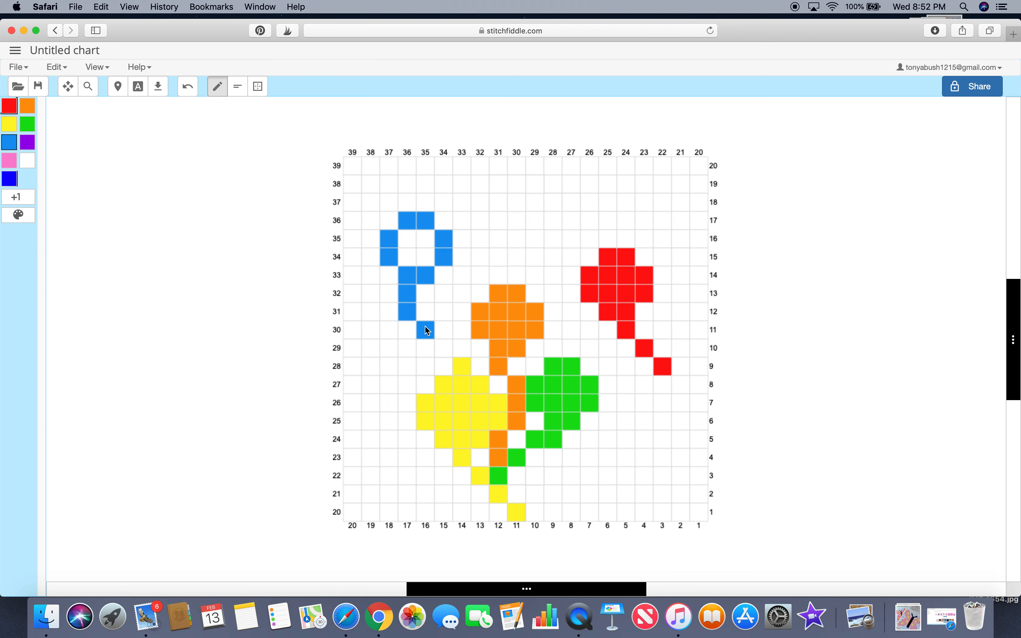
click(461, 332)
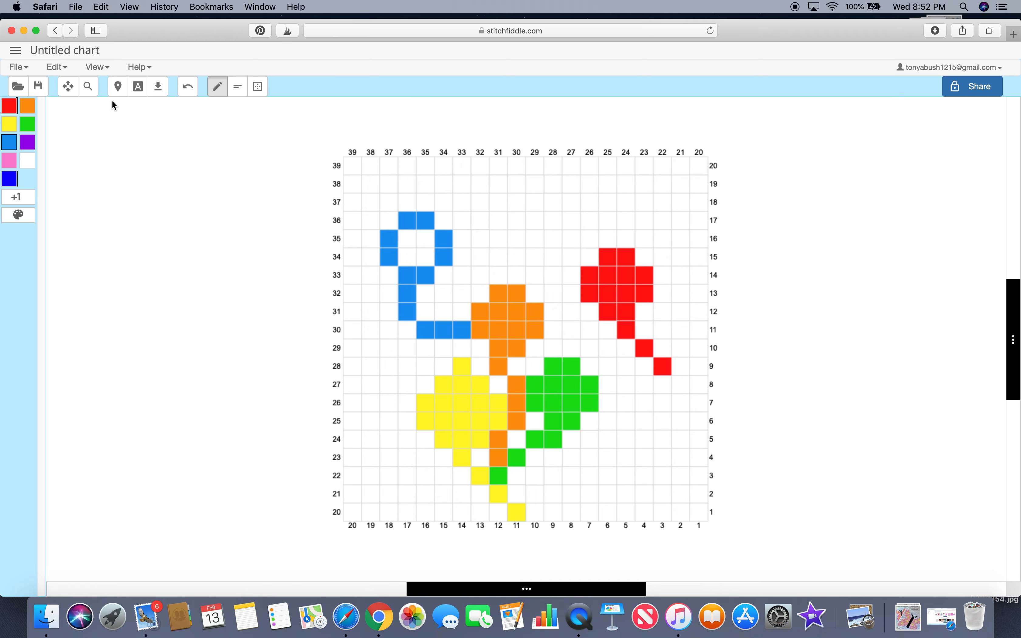
Step: Remove the unused colors from the color palette and submit it
click(30, 220)
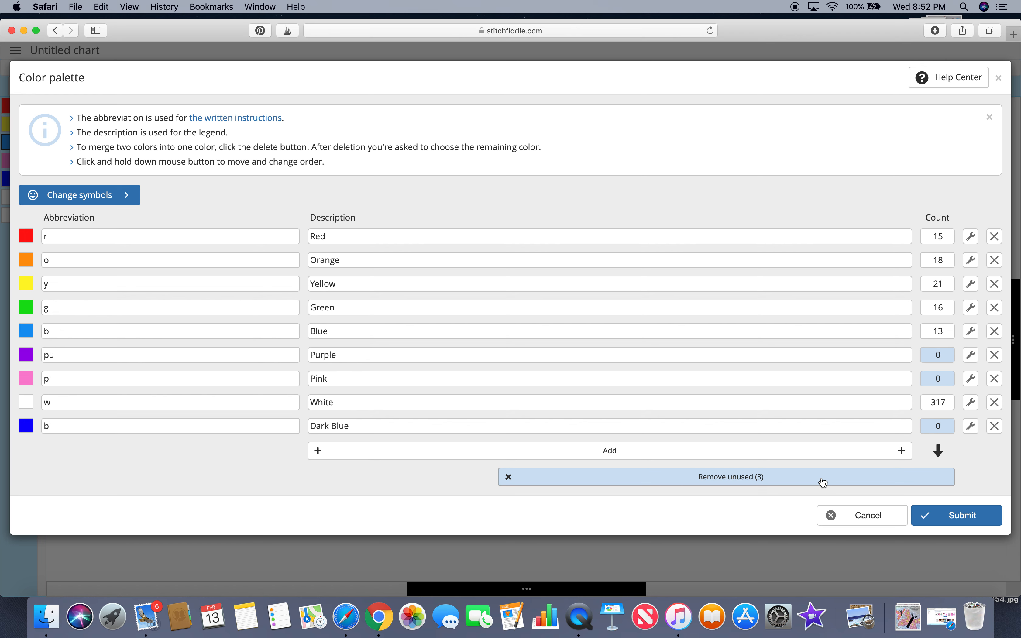
click(782, 480)
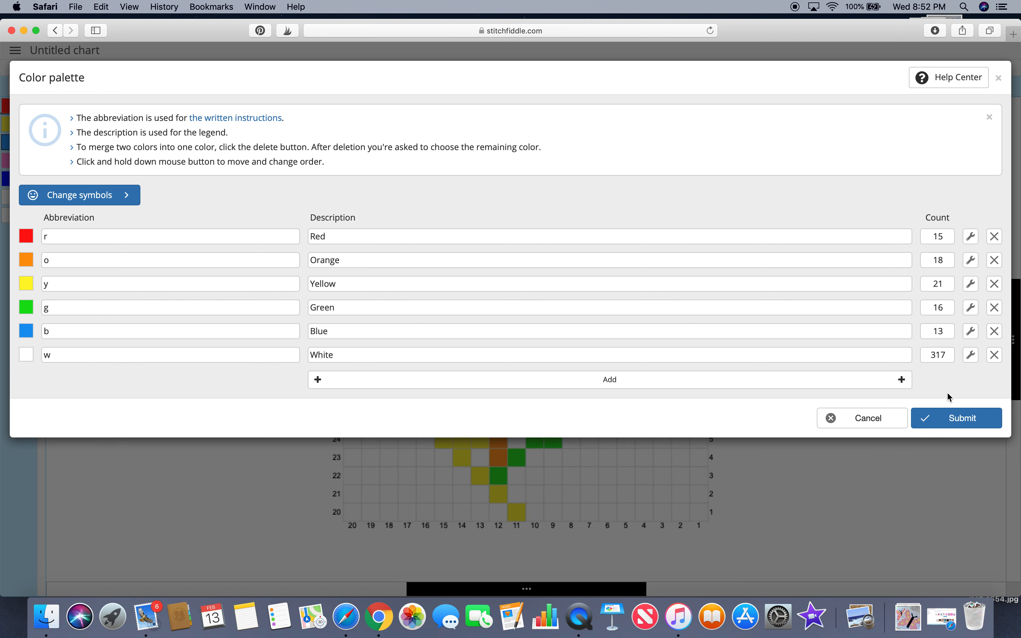
click(957, 427)
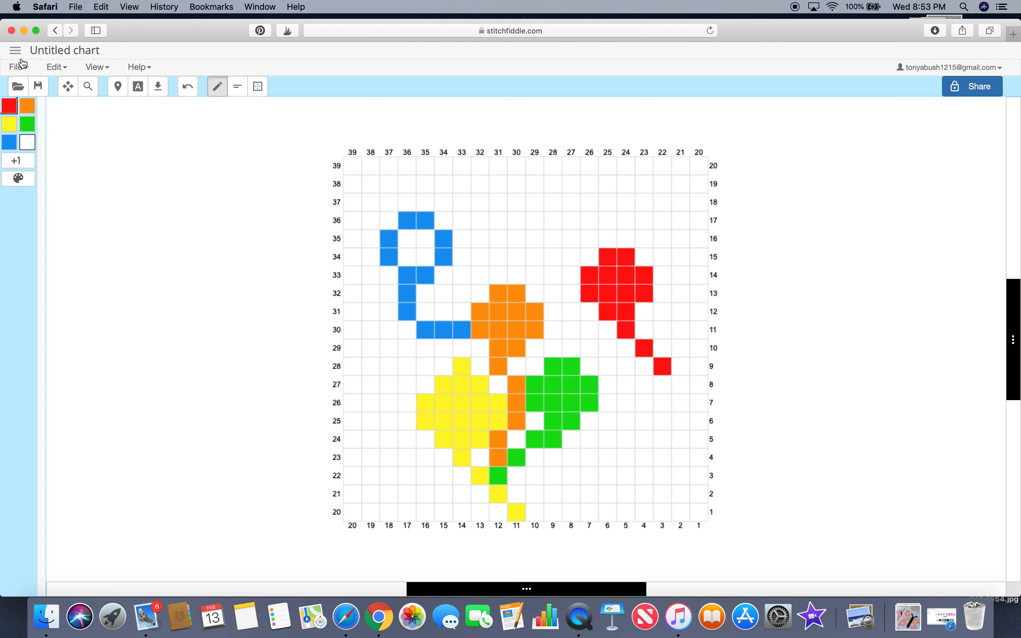
Step: Open the chart download dialog
click(18, 68)
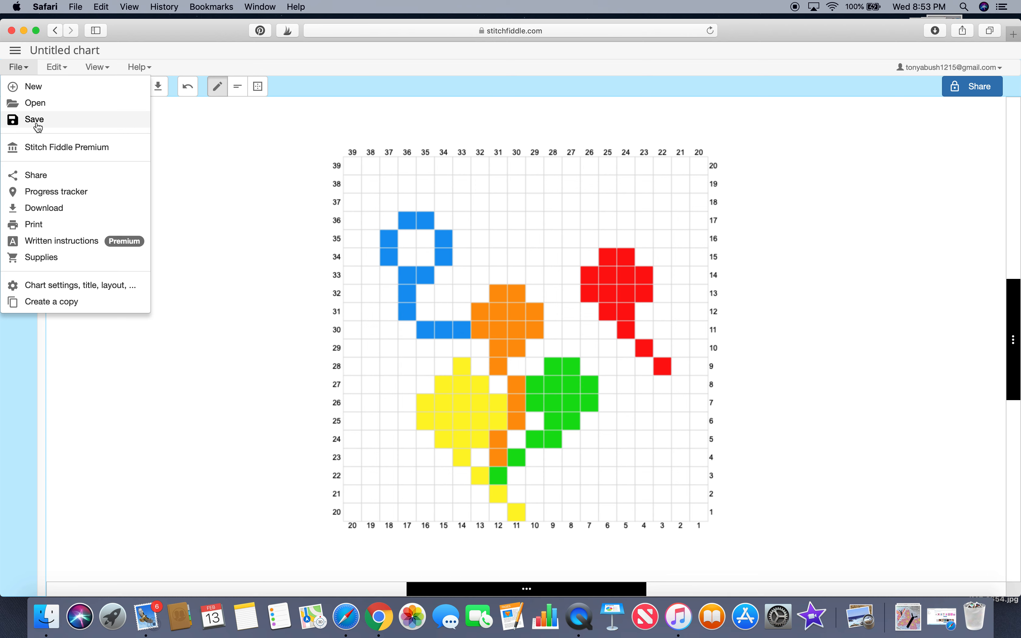
click(36, 210)
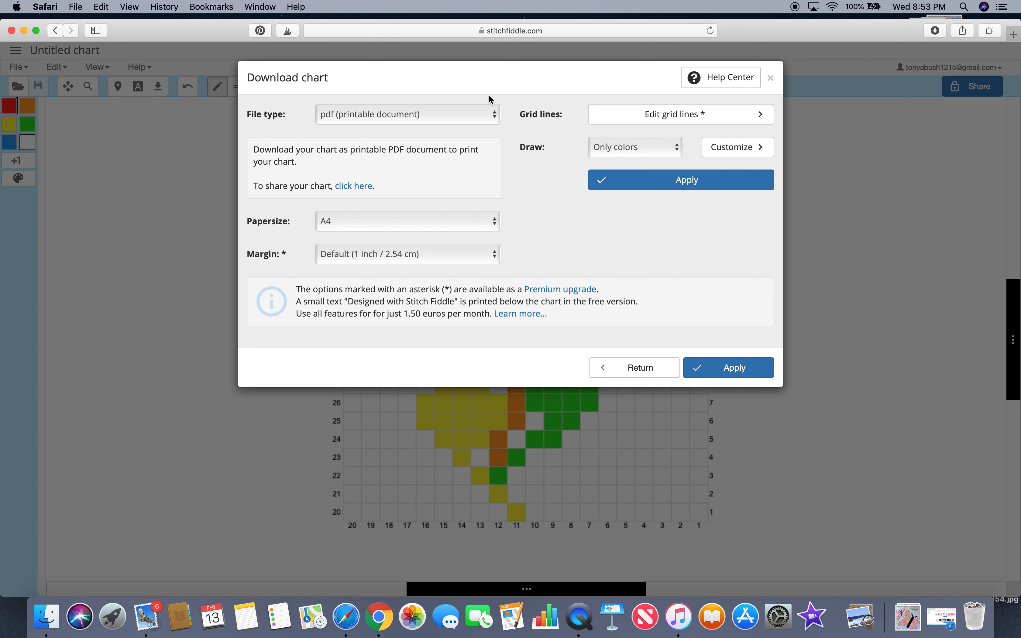
click(497, 116)
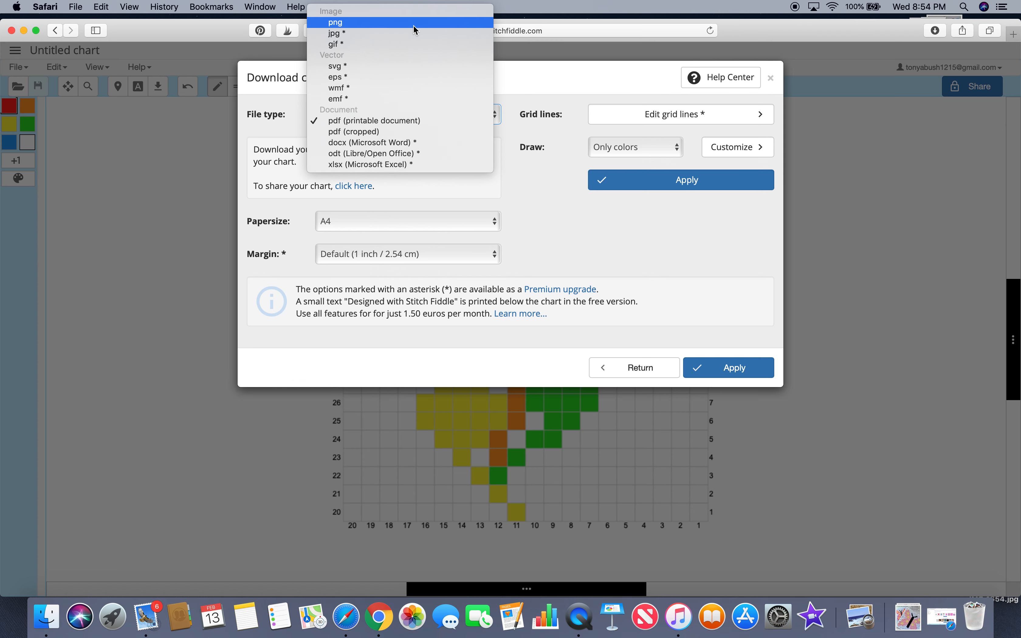
click(415, 23)
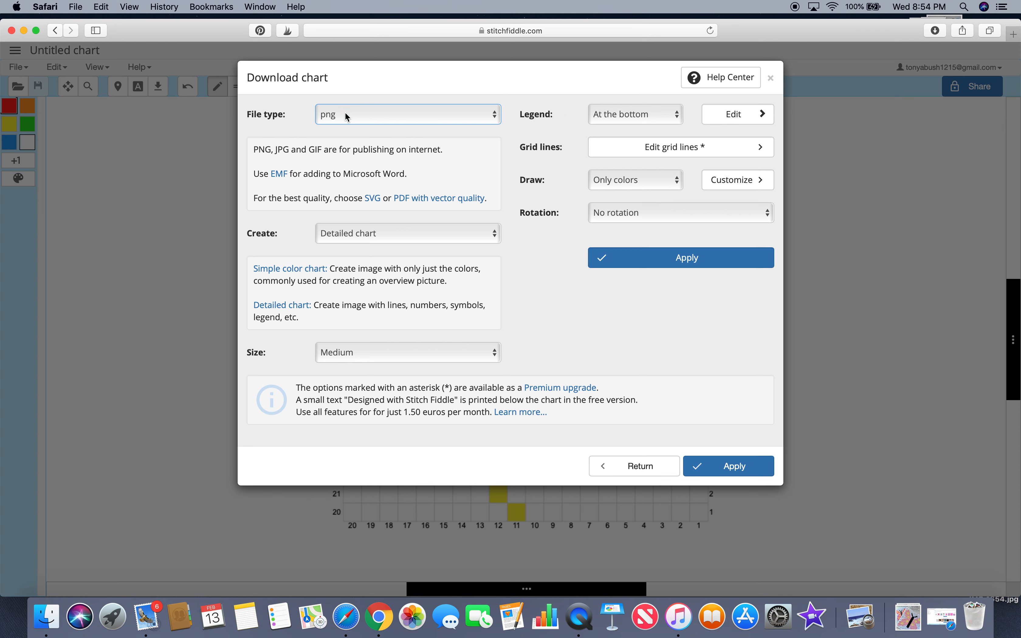
click(676, 118)
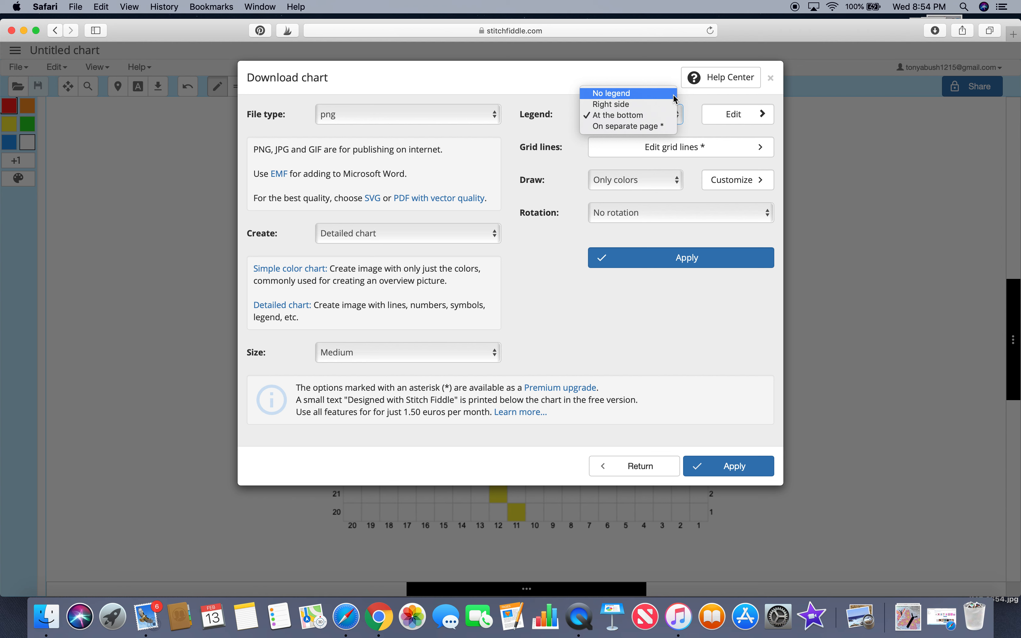
click(671, 115)
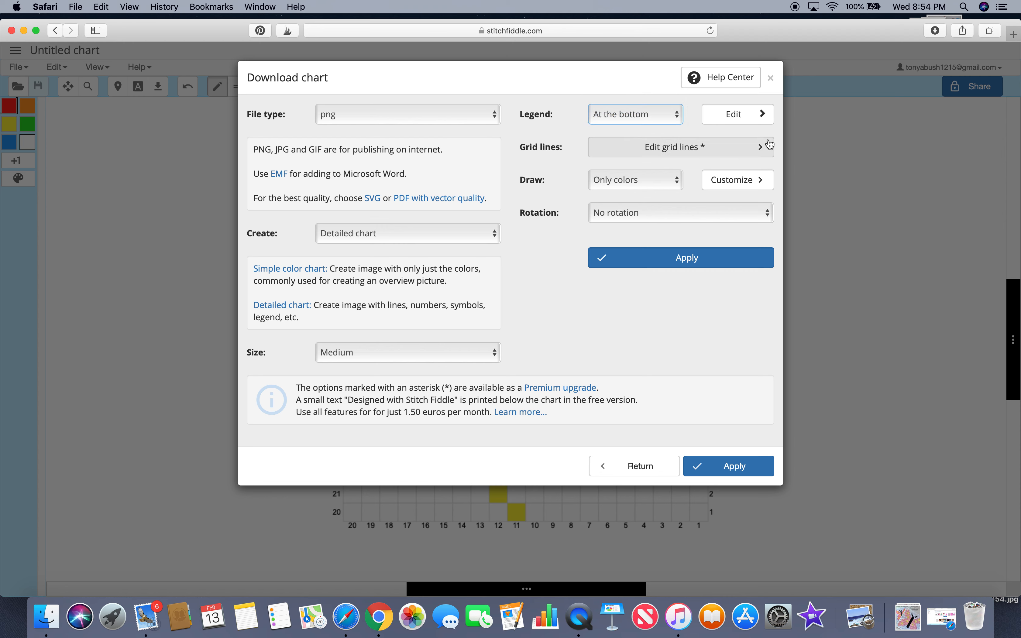
click(764, 115)
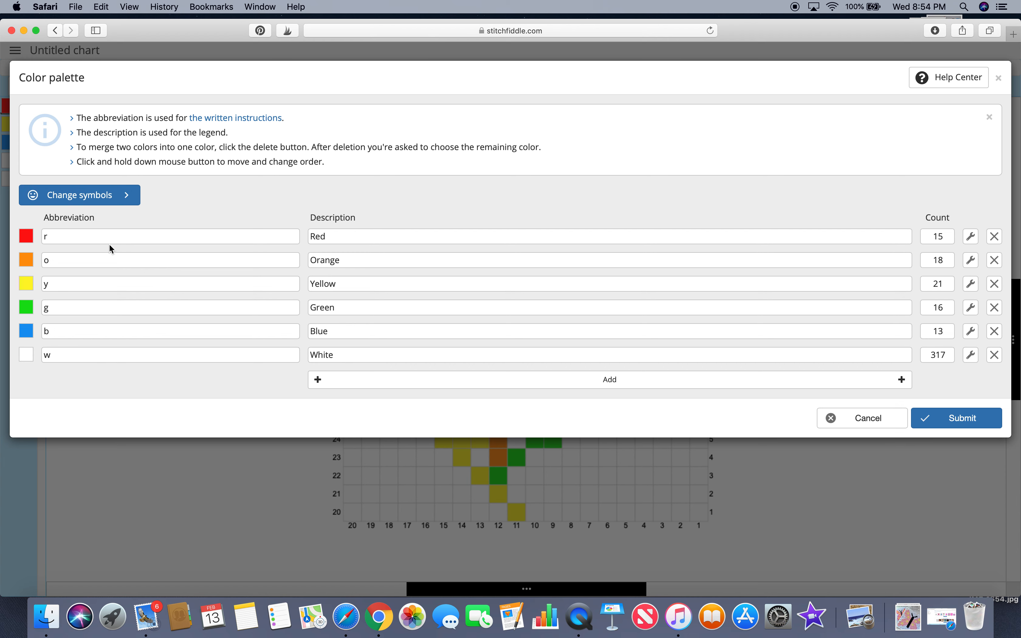
click(871, 419)
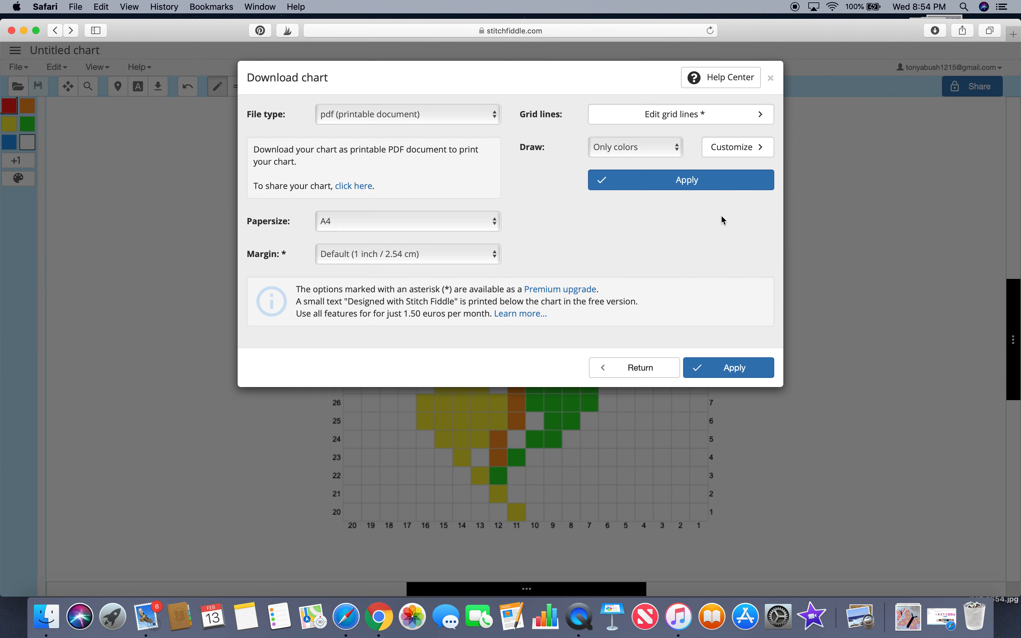
Step: Download the chart as a printable PDF and open the downloaded file
click(697, 188)
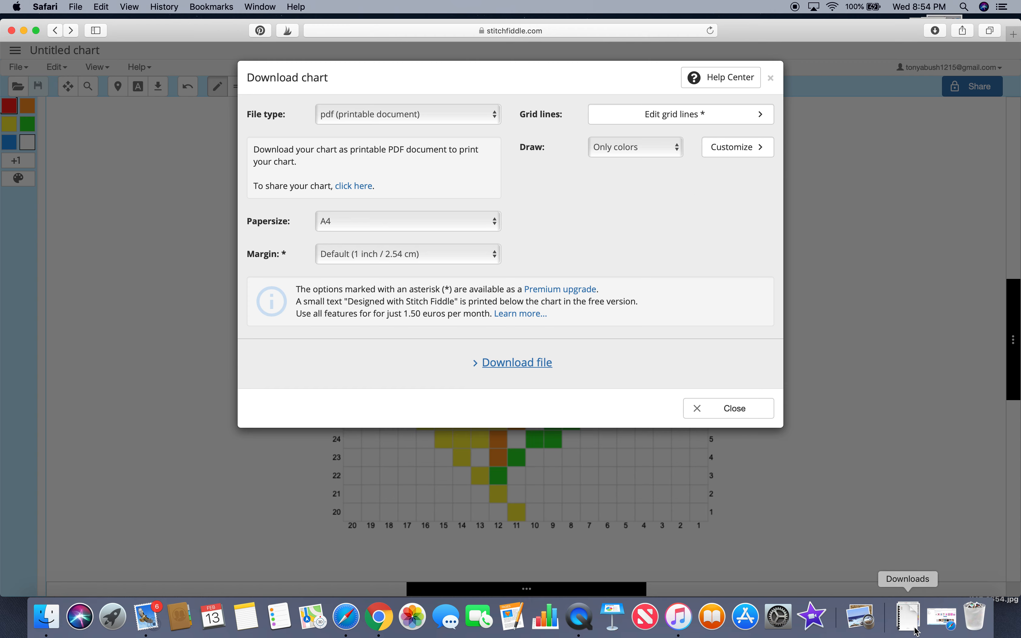
click(908, 620)
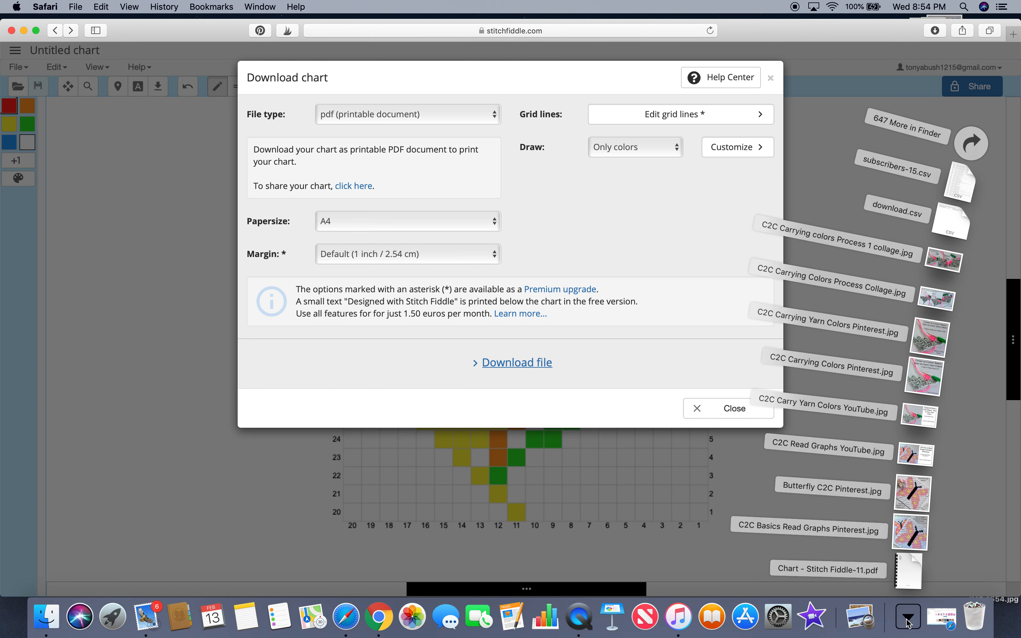
click(903, 584)
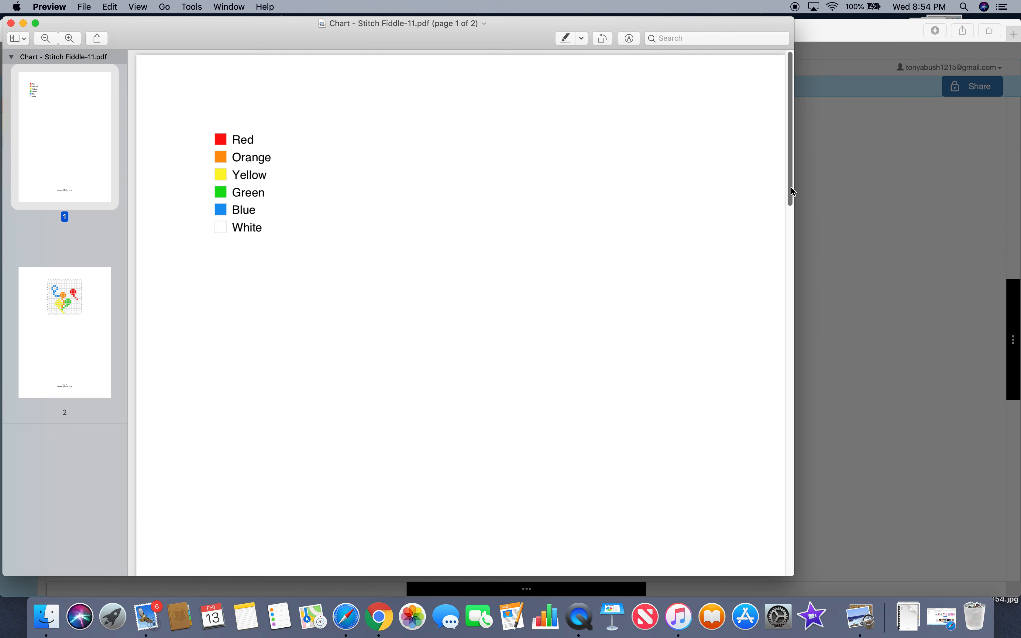
Step: Review the chart page of the PDF, then close the viewer and the download dialog
drag(790, 185, 805, 453)
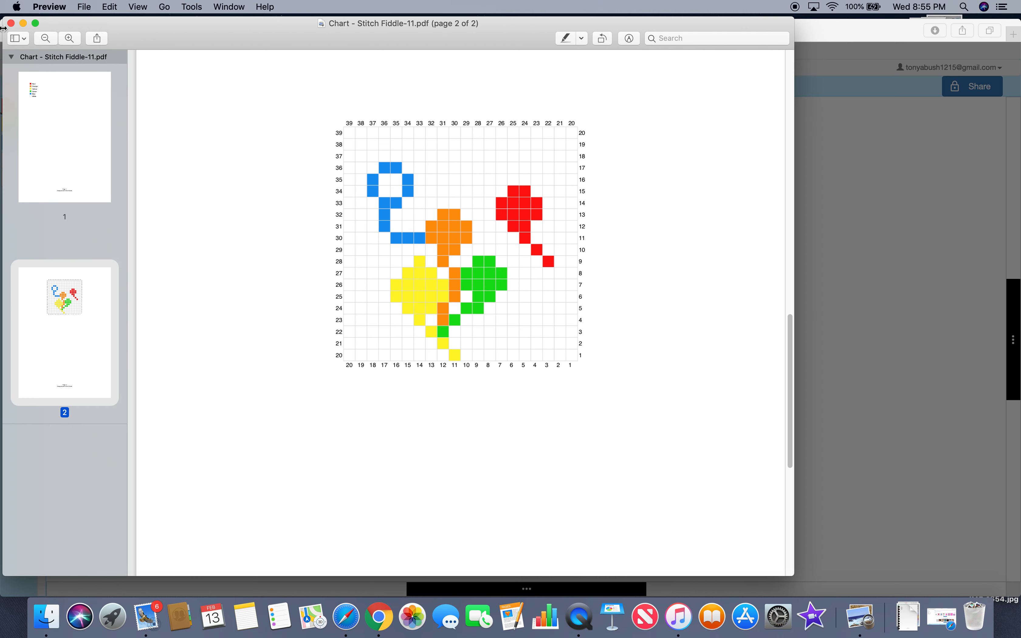
click(11, 23)
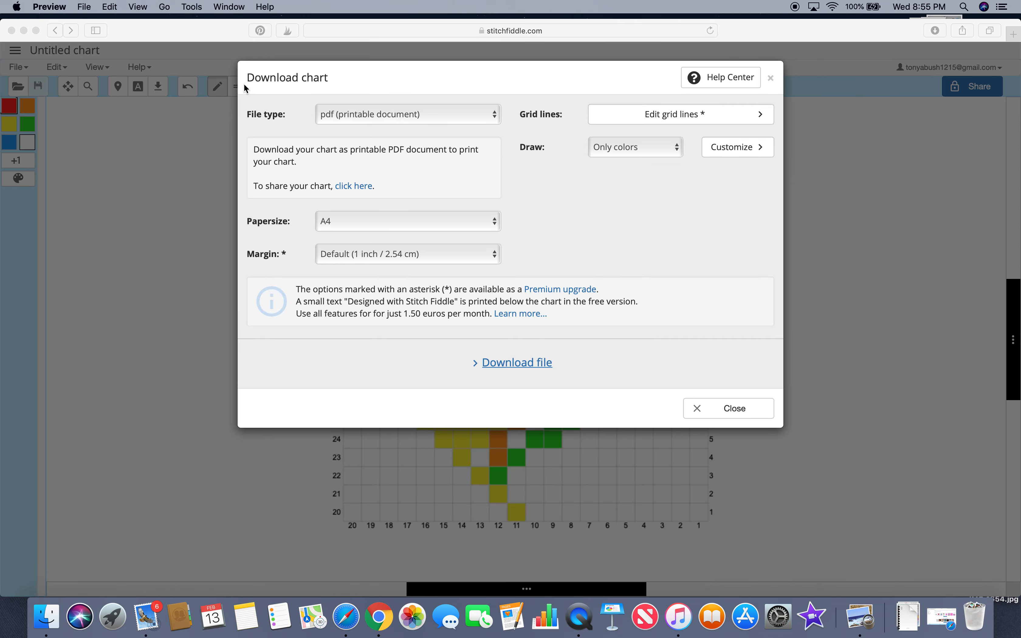
click(748, 408)
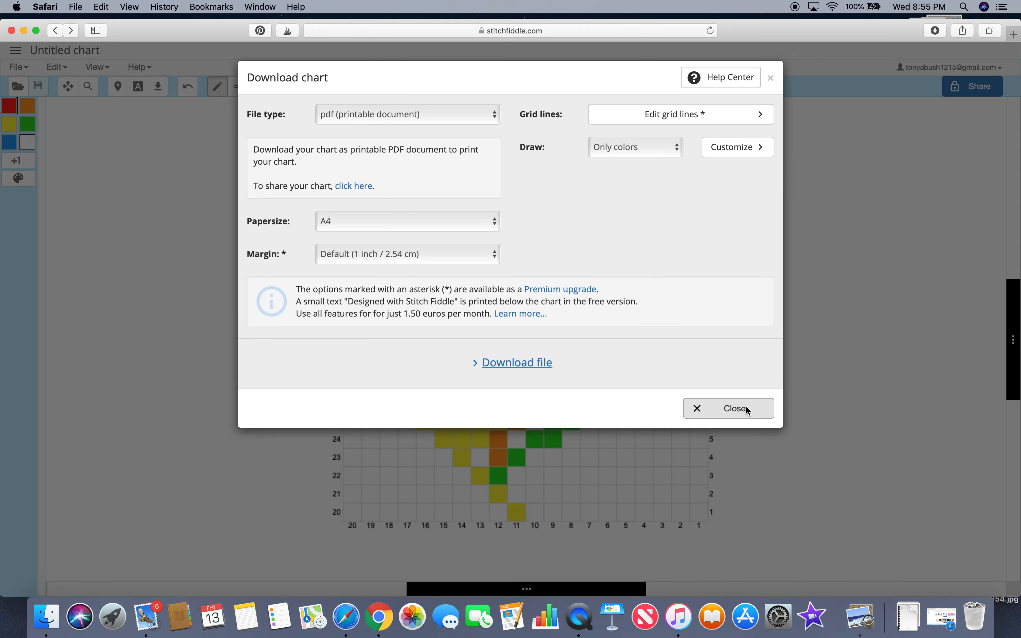
click(736, 410)
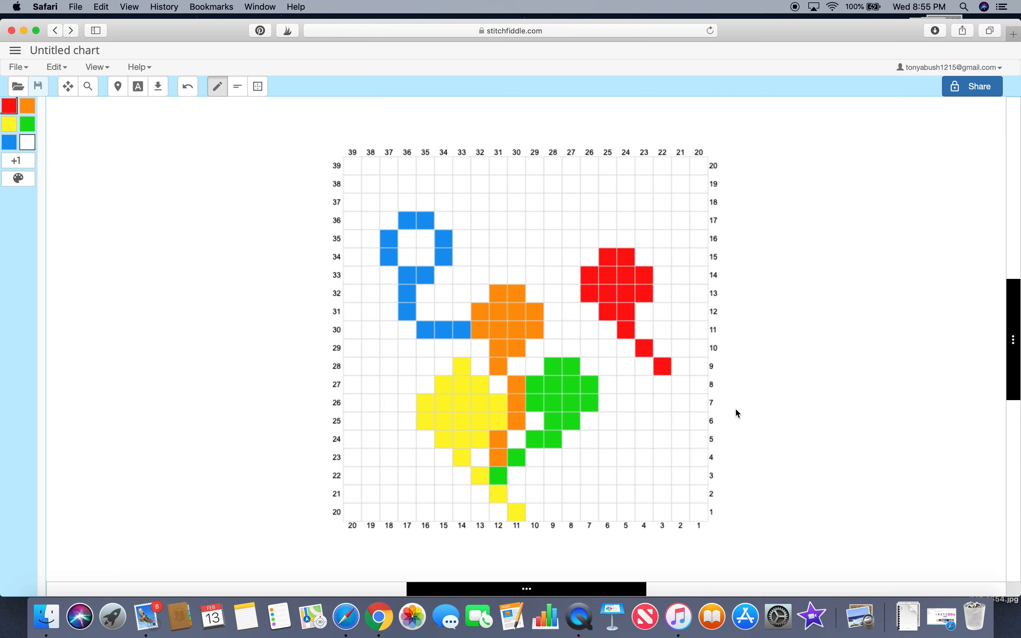
Step: Set the chart's title to "Paint Blobs Graph" in the chart settings and apply it
click(19, 67)
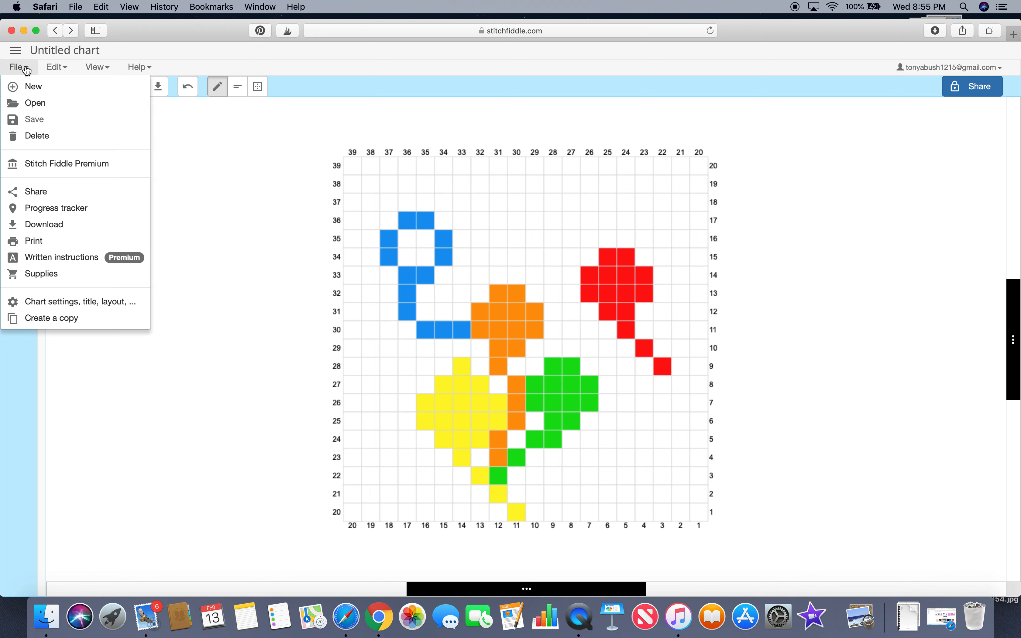
click(61, 308)
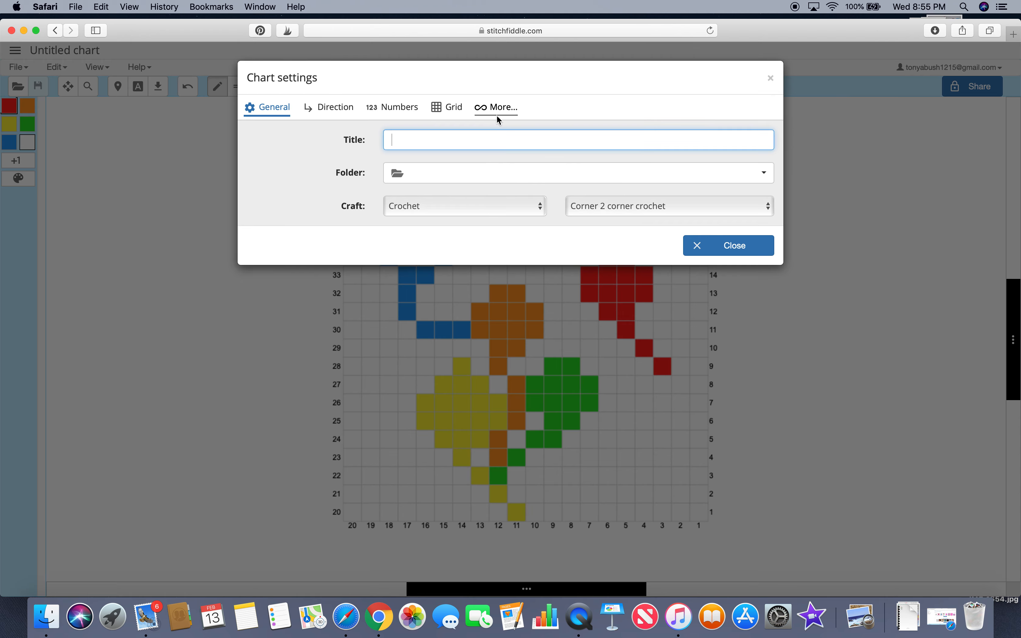
text(P)
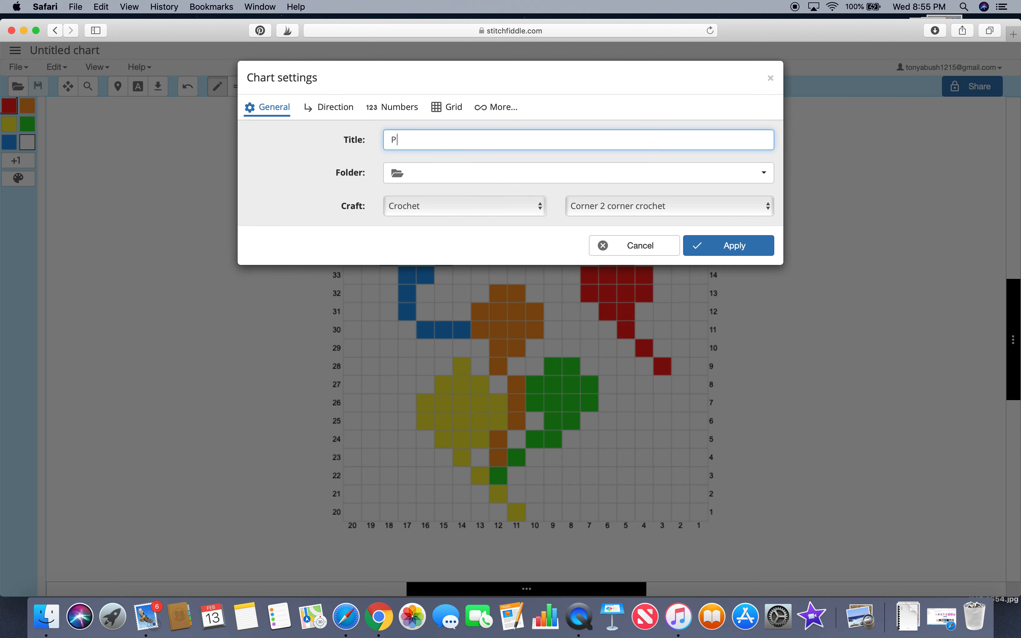
text(aint Blobs Graph)
click(741, 253)
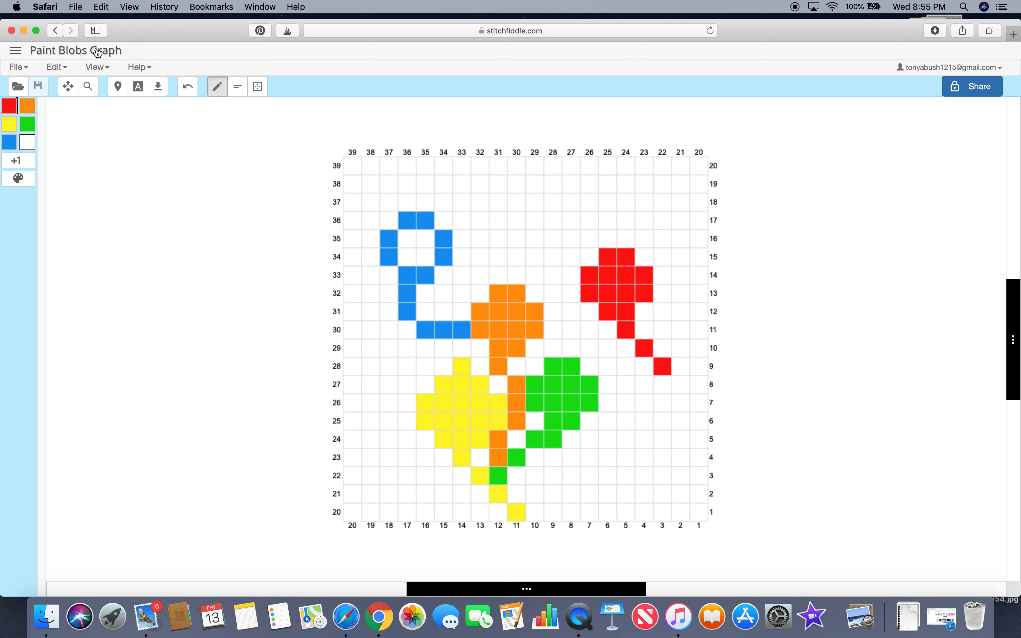
Step: Open the saved chart list and reopen the Paint Blobs Graph chart
click(22, 54)
click(243, 149)
click(33, 69)
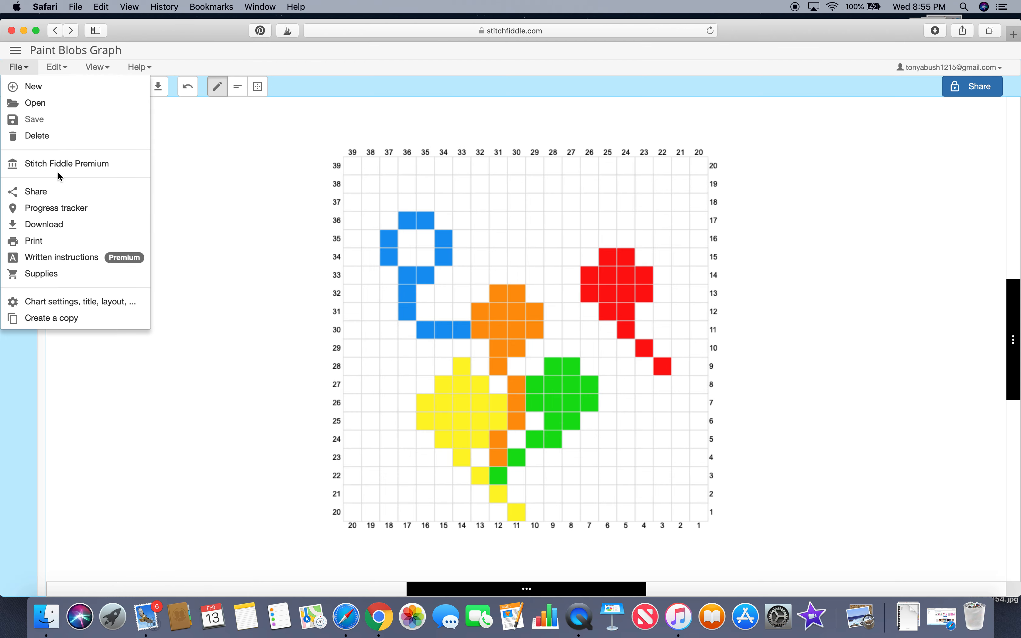
click(53, 104)
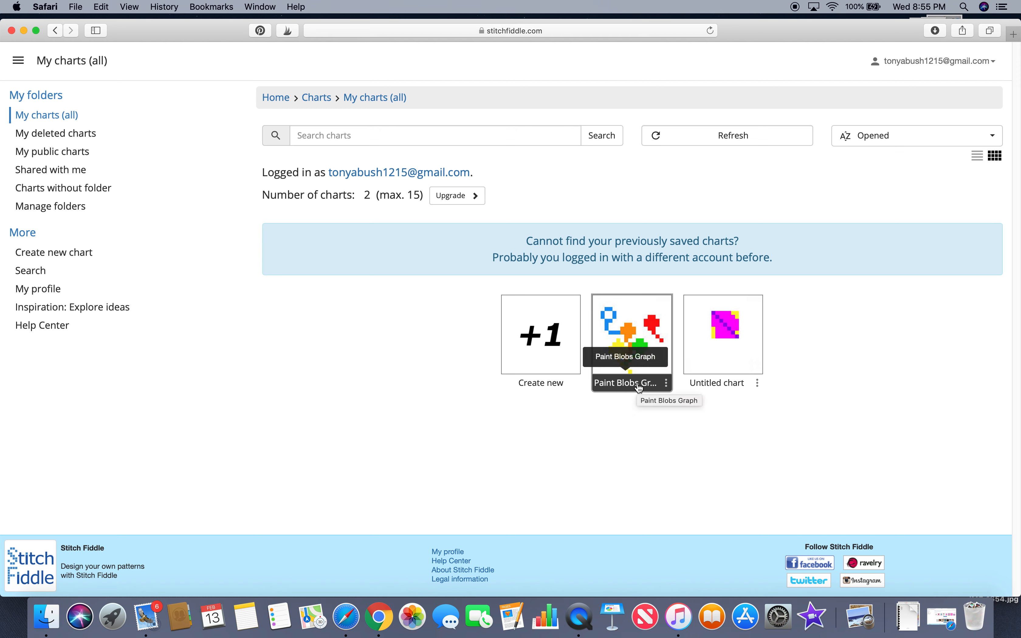
click(643, 355)
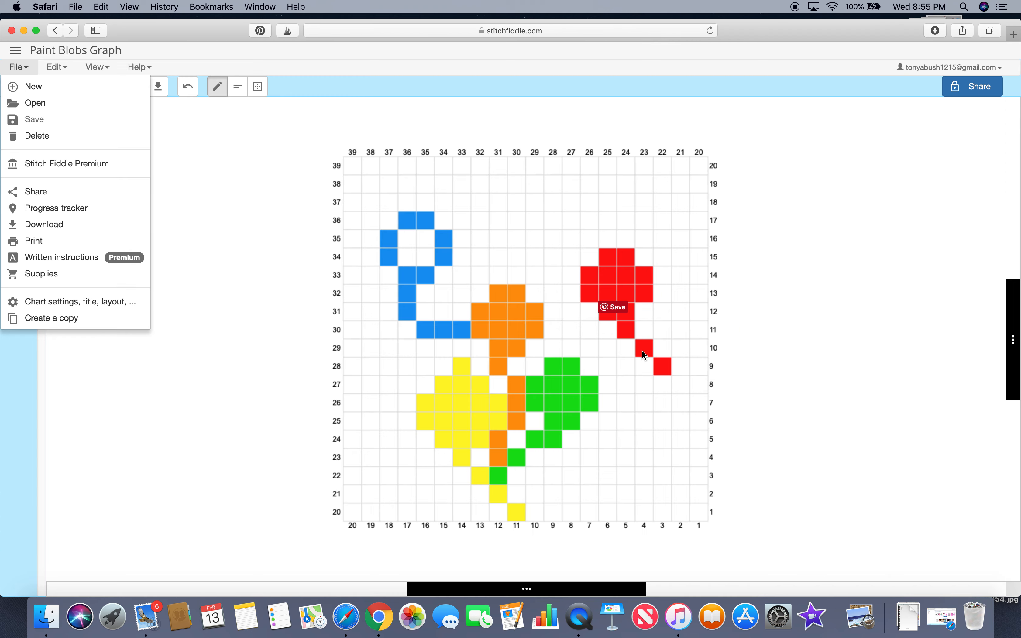
click(209, 154)
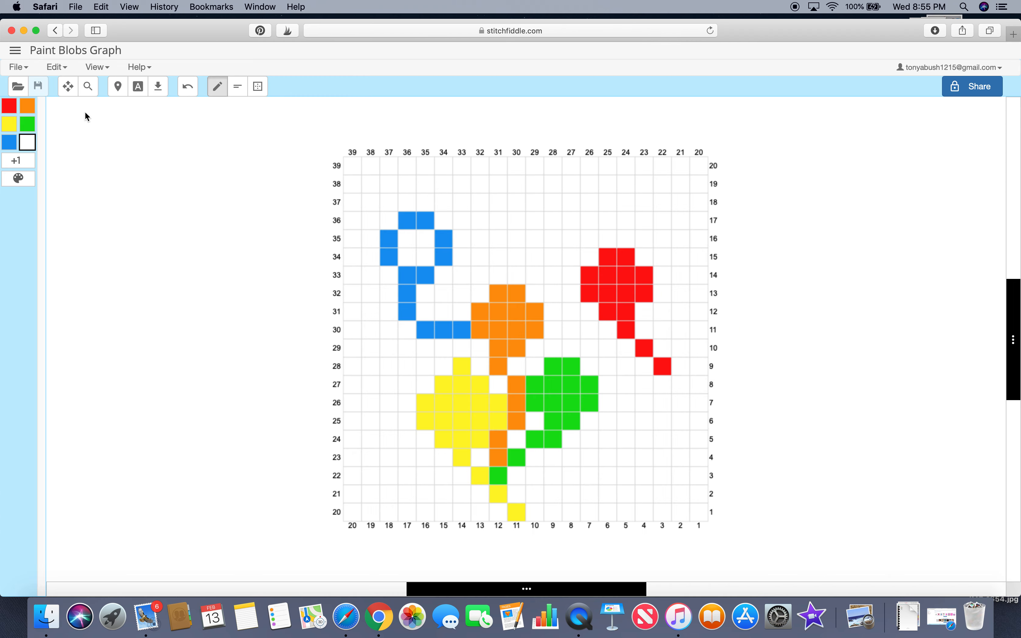
click(63, 72)
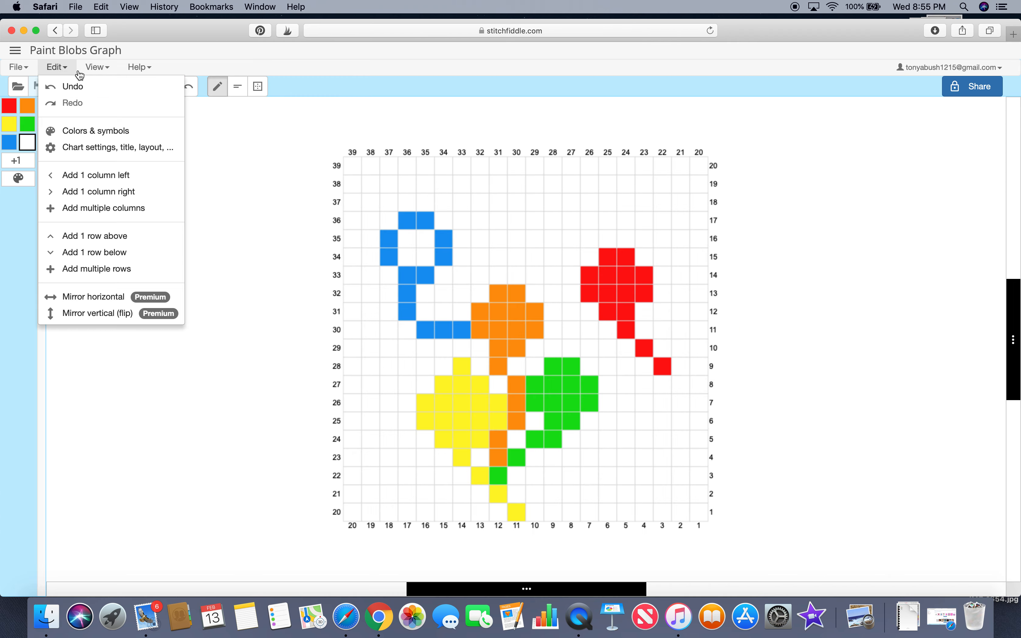
click(96, 67)
click(122, 315)
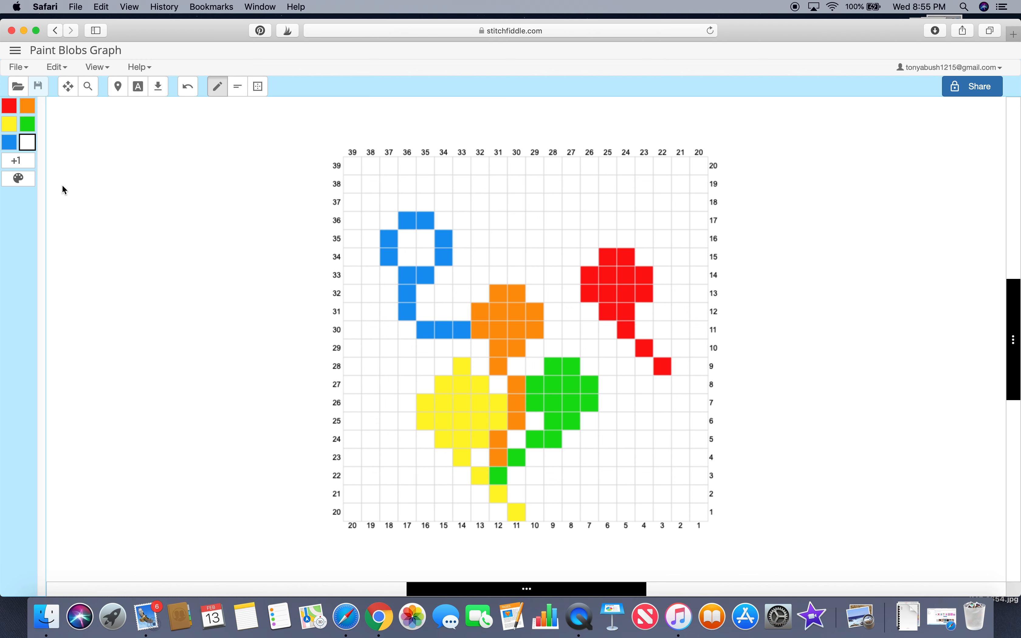
click(25, 68)
click(57, 67)
Step: Add one column on the right and one row above the chart grid
click(109, 157)
click(66, 71)
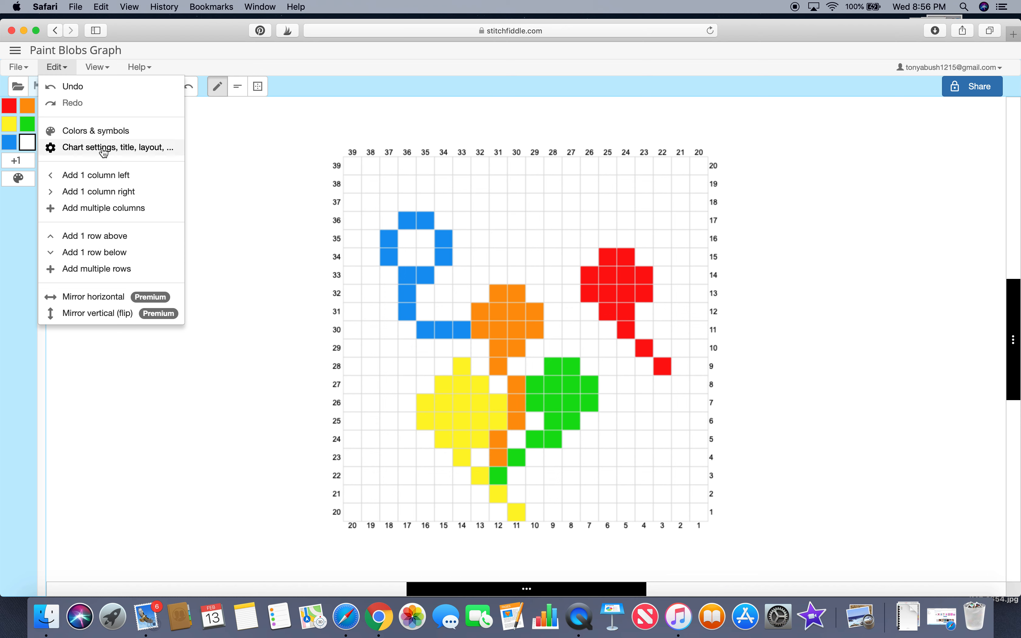
click(92, 193)
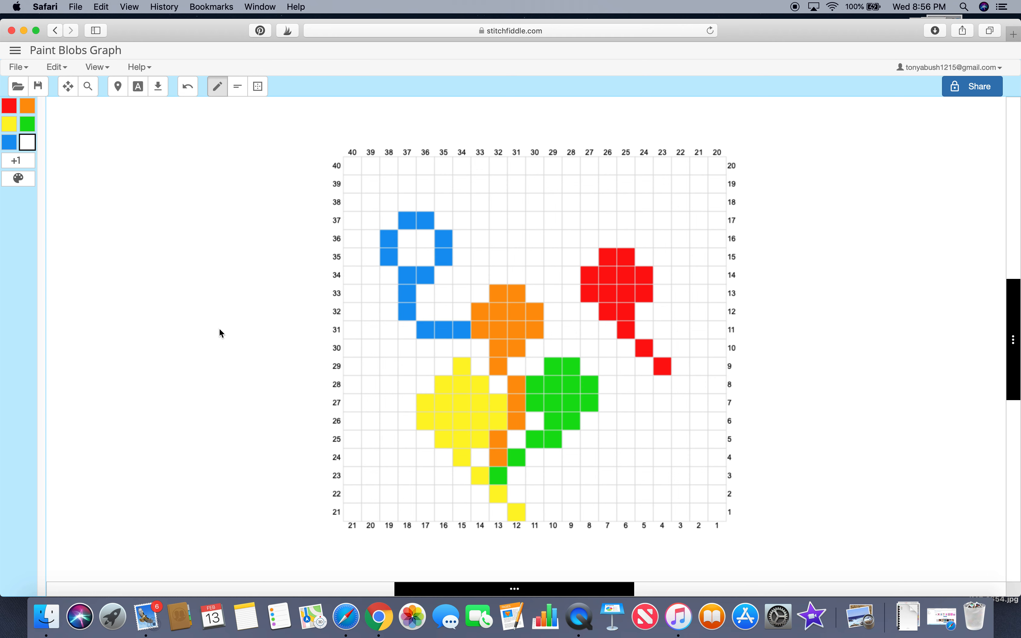
click(57, 67)
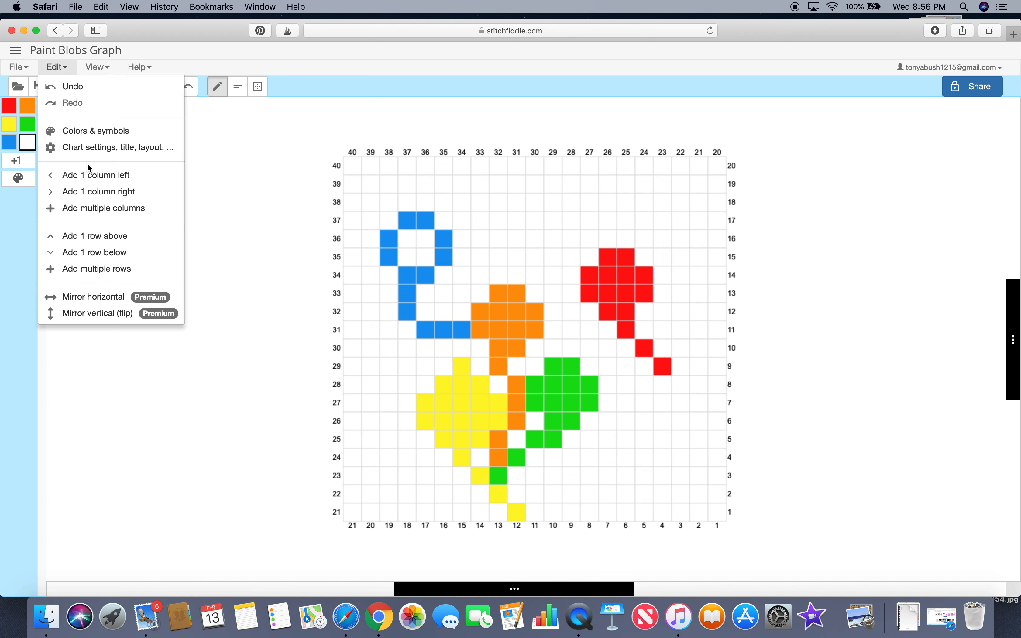
click(99, 237)
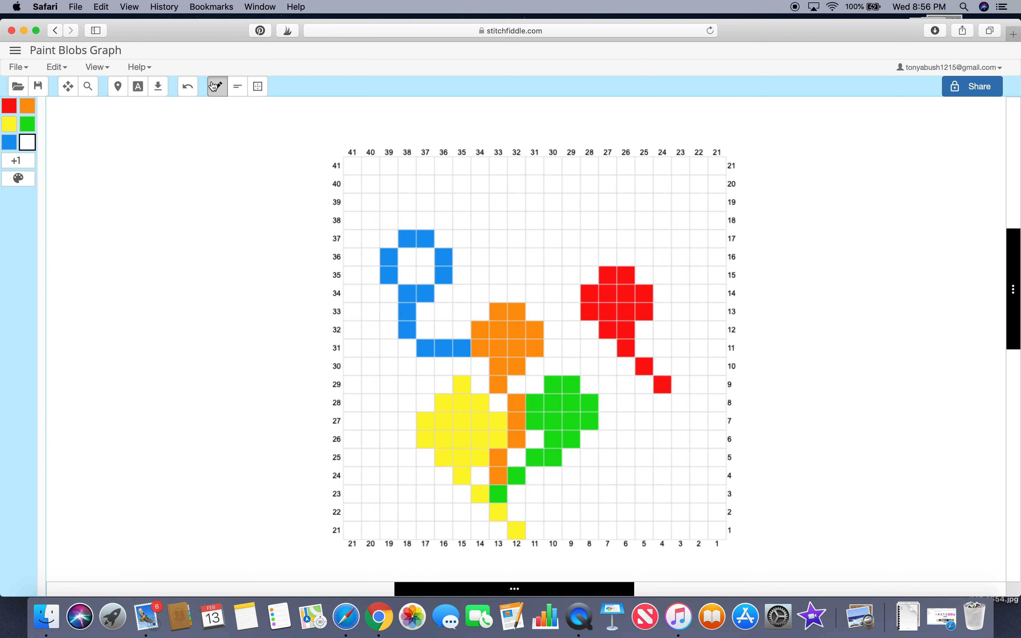
click(86, 68)
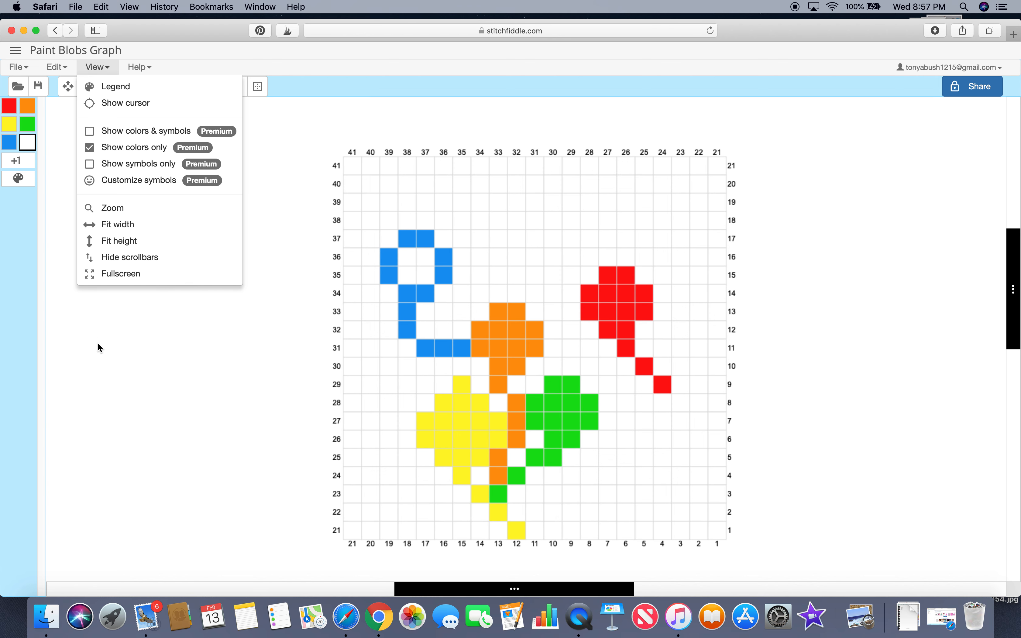
click(125, 340)
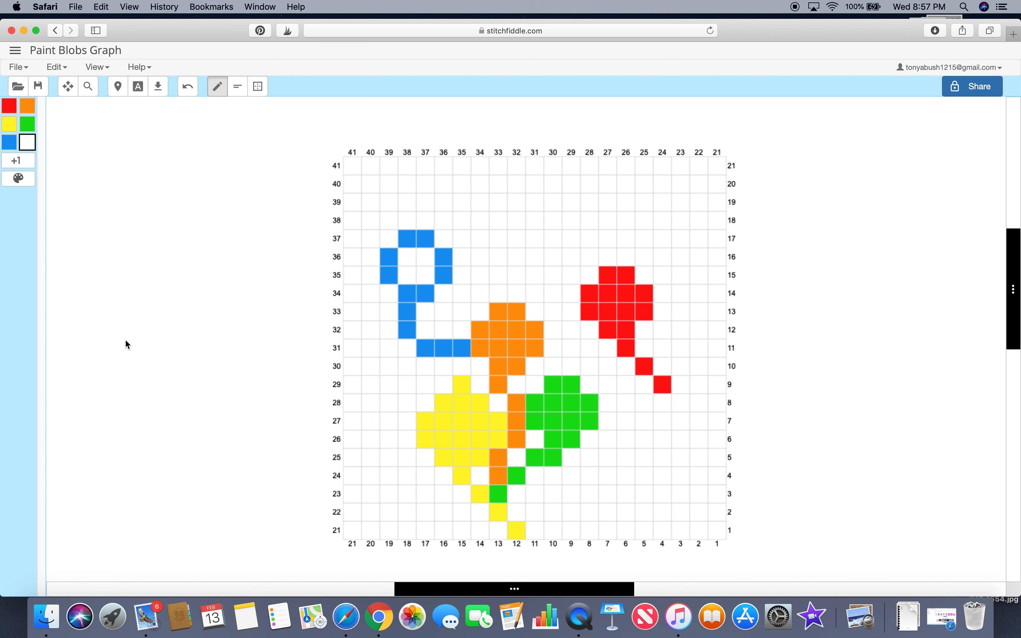
click(18, 70)
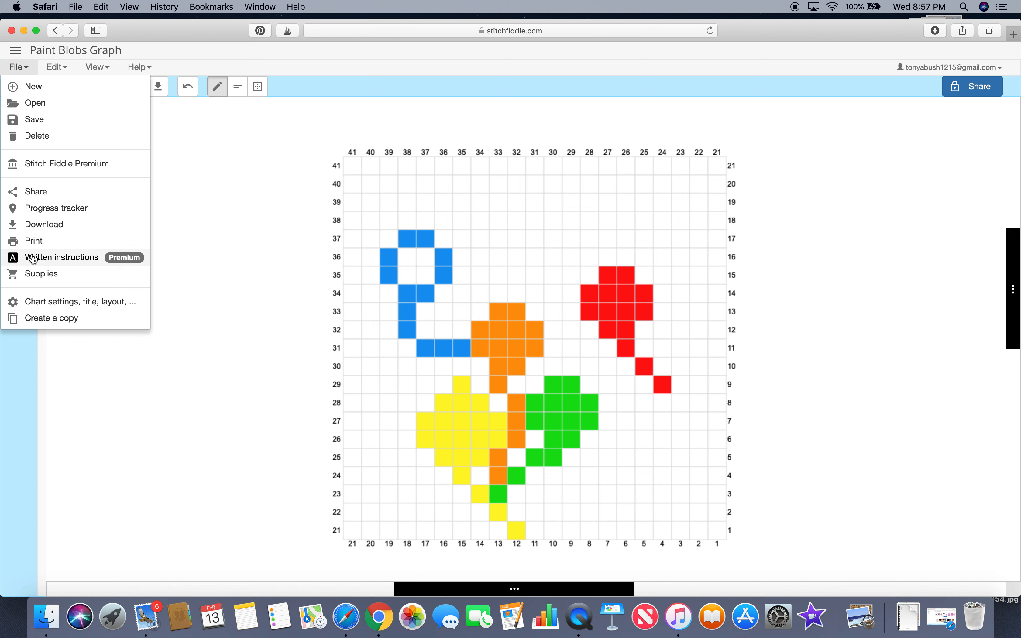
Step: Switch to the other Stitch Fiddle window and try to open the Butterfly C2C Easter chart
click(932, 623)
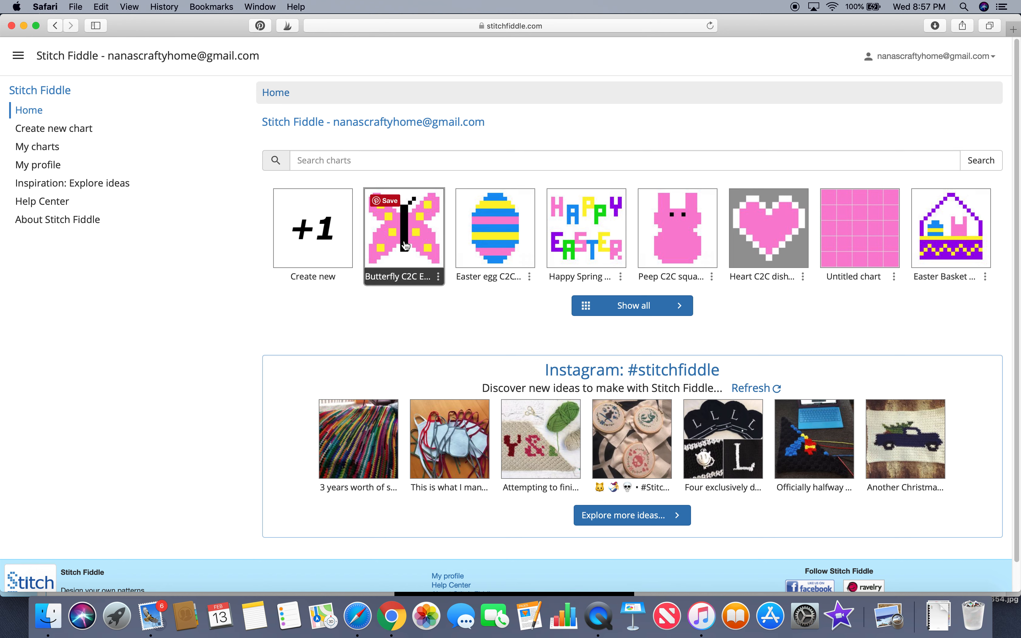
click(418, 215)
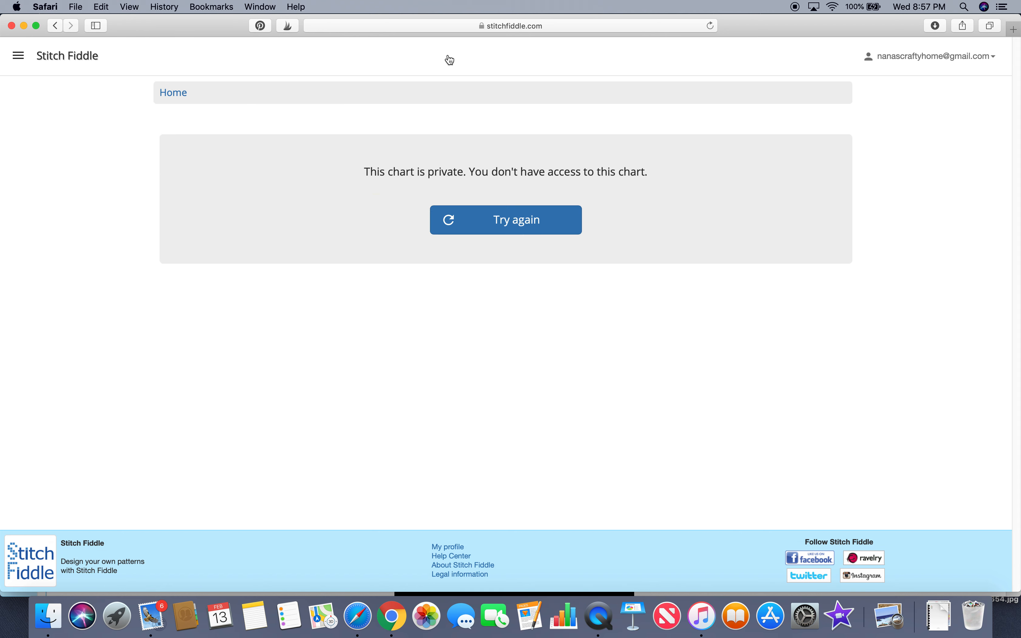
click(497, 221)
click(942, 55)
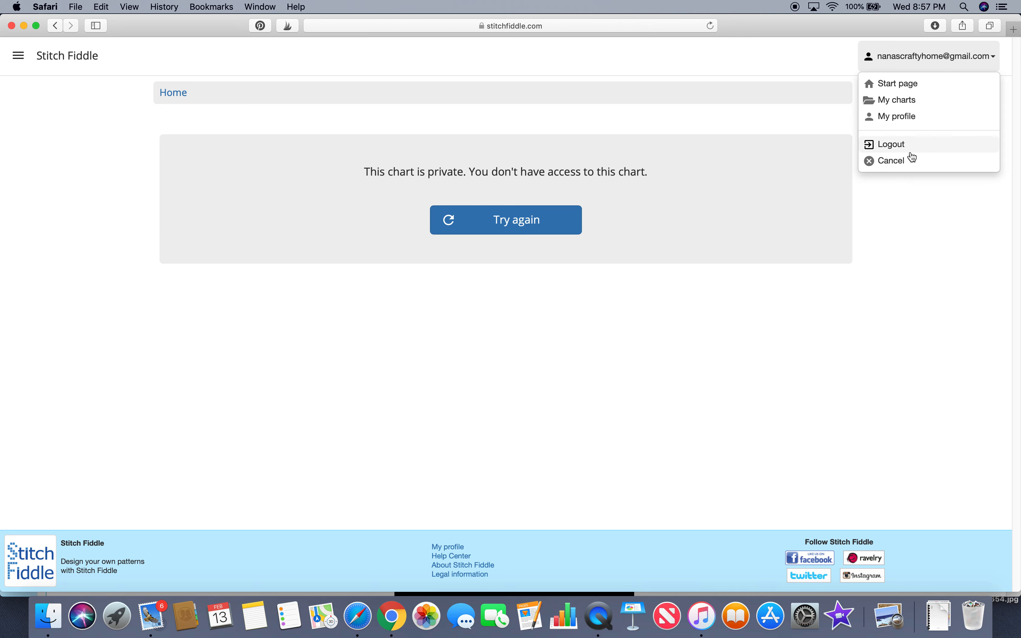
click(671, 68)
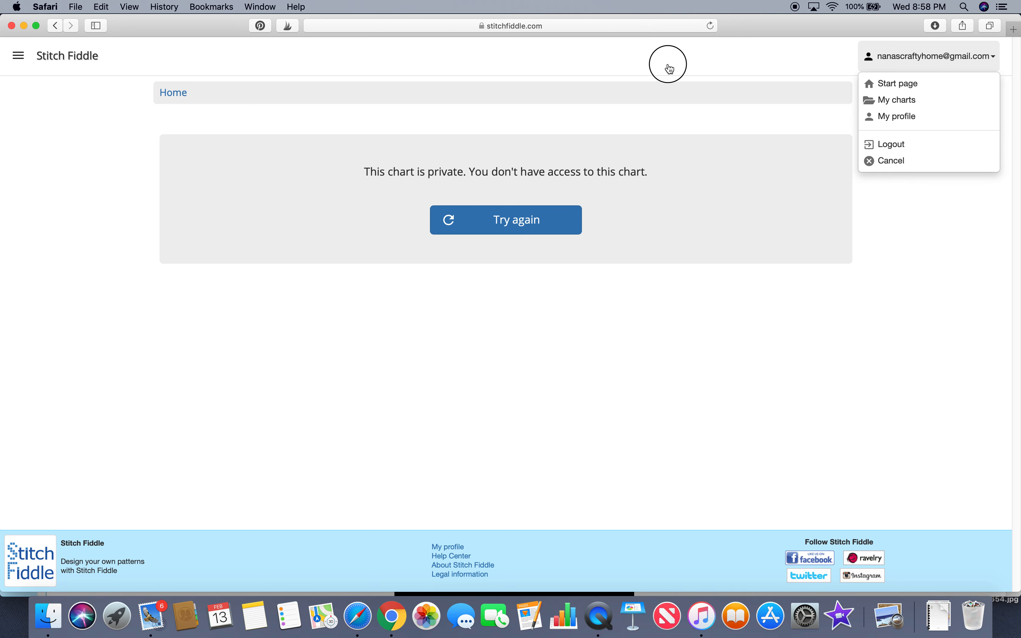
Step: Log out of the Stitch Fiddle account from the account menu
click(76, 96)
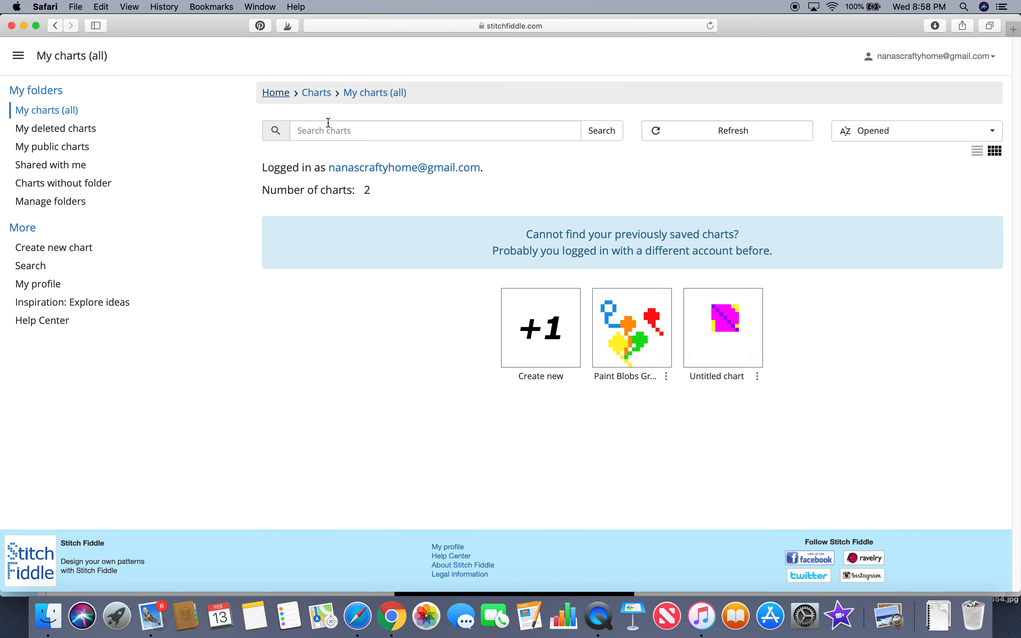
click(901, 57)
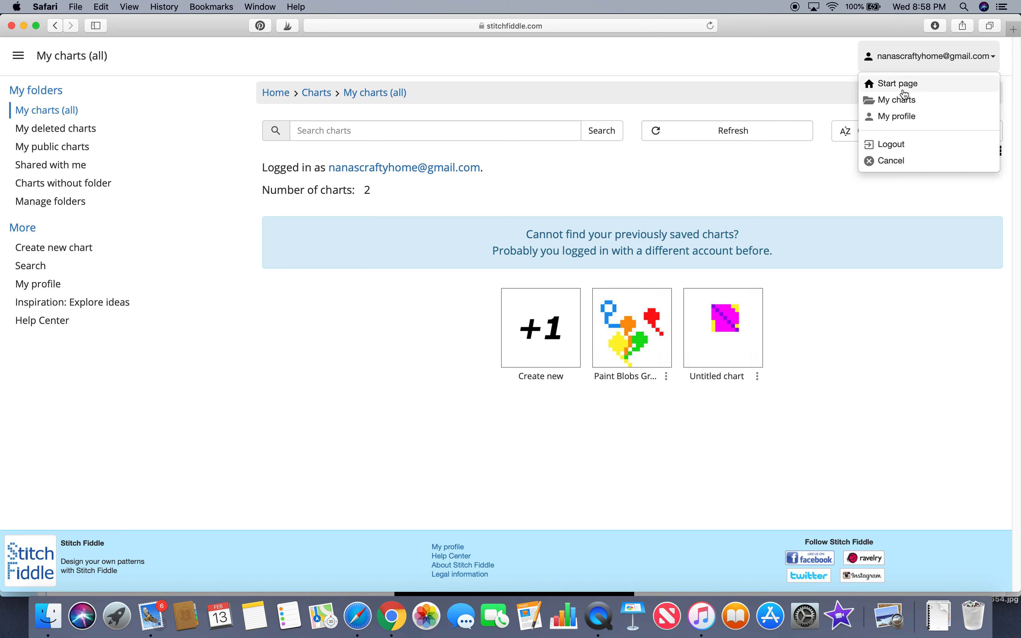
click(889, 144)
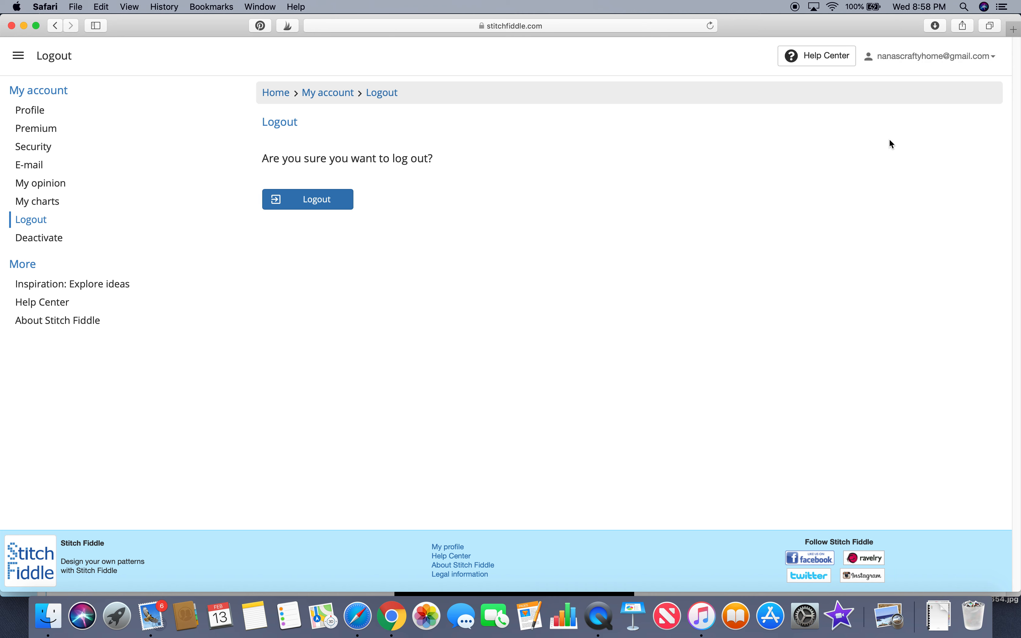
click(986, 61)
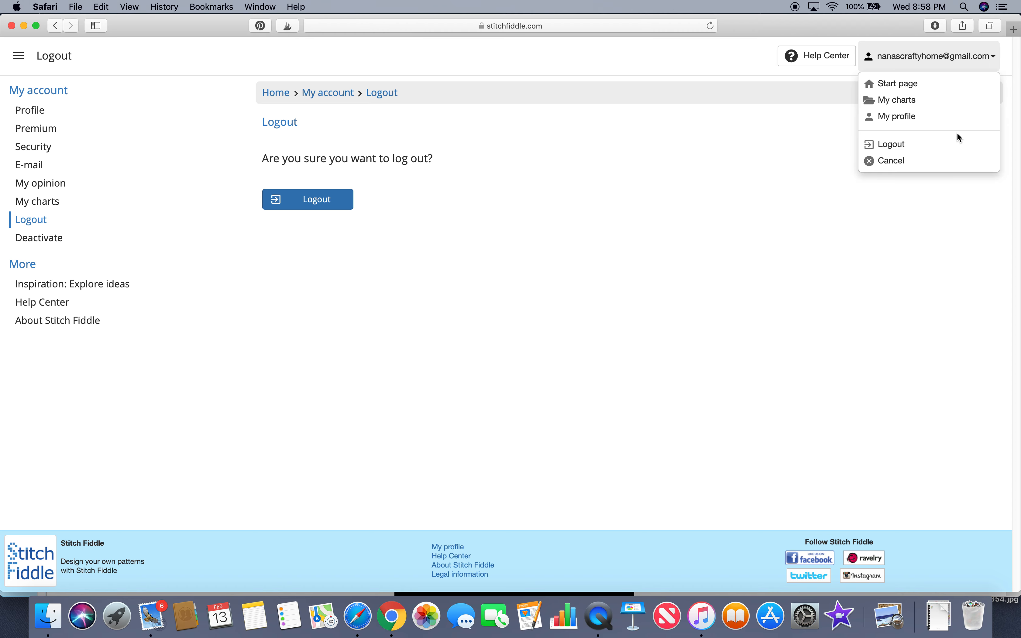
click(955, 102)
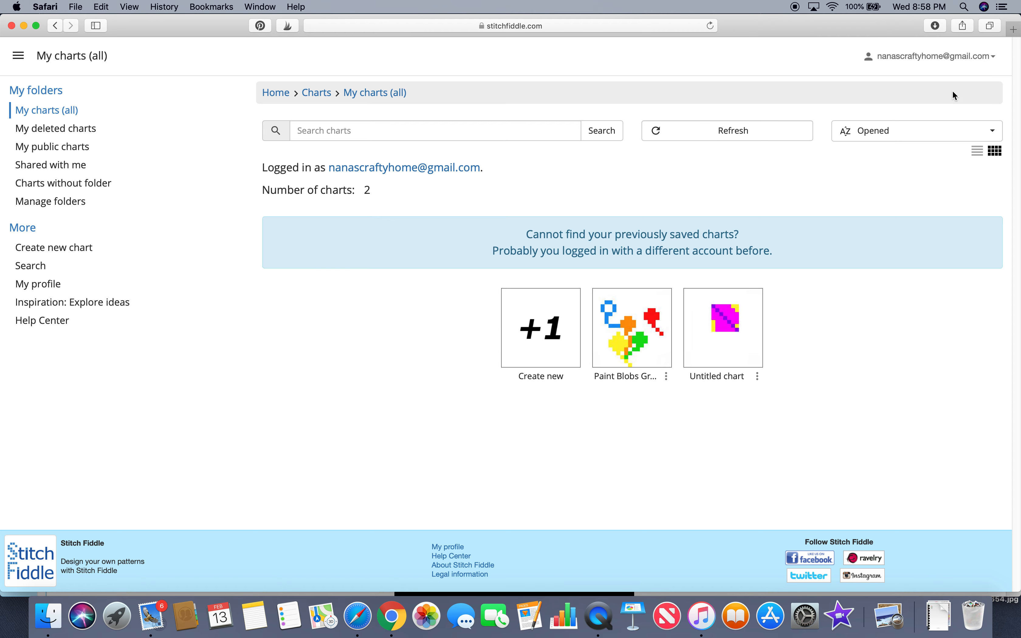
click(983, 61)
click(944, 144)
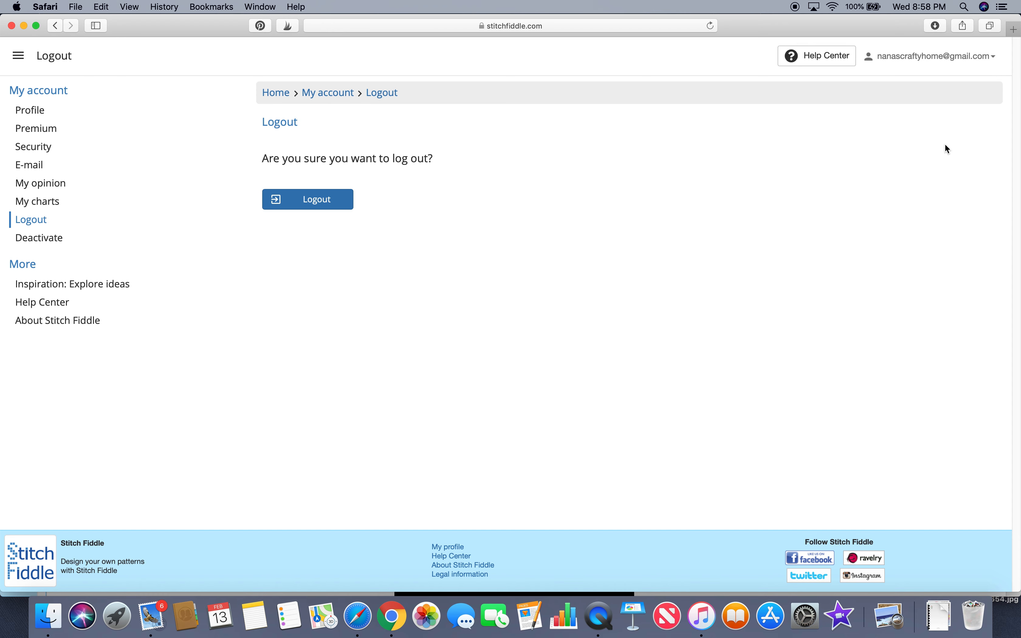
click(325, 204)
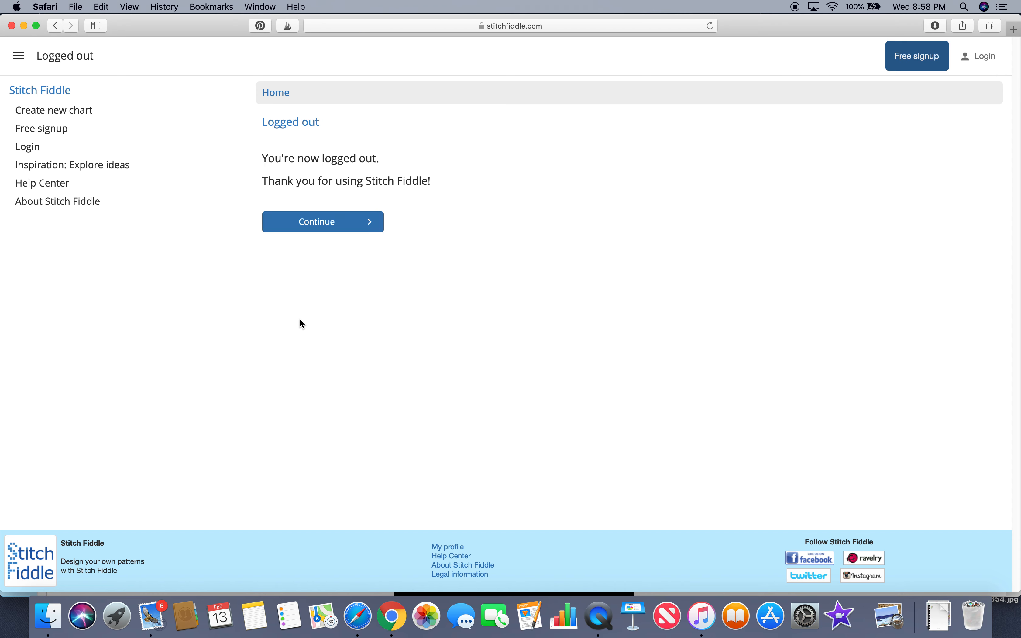
Step: Log back in by choosing the saved account e-mail and its stored password
click(975, 61)
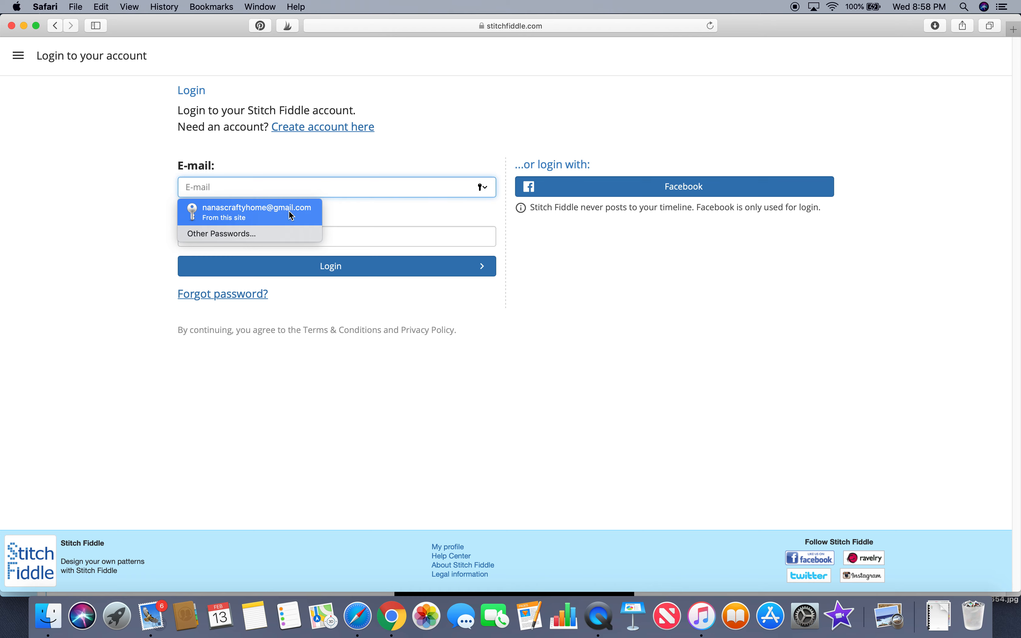
click(291, 215)
click(333, 266)
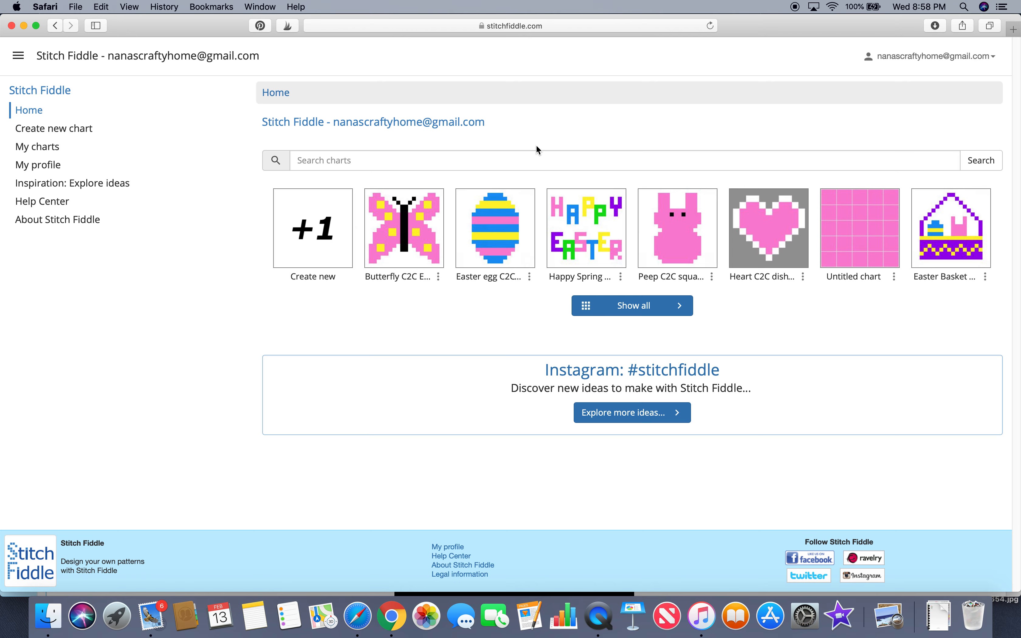
Step: Open the Butterfly C2C Easter chart's written instructions and switch to the Rows settings
click(409, 215)
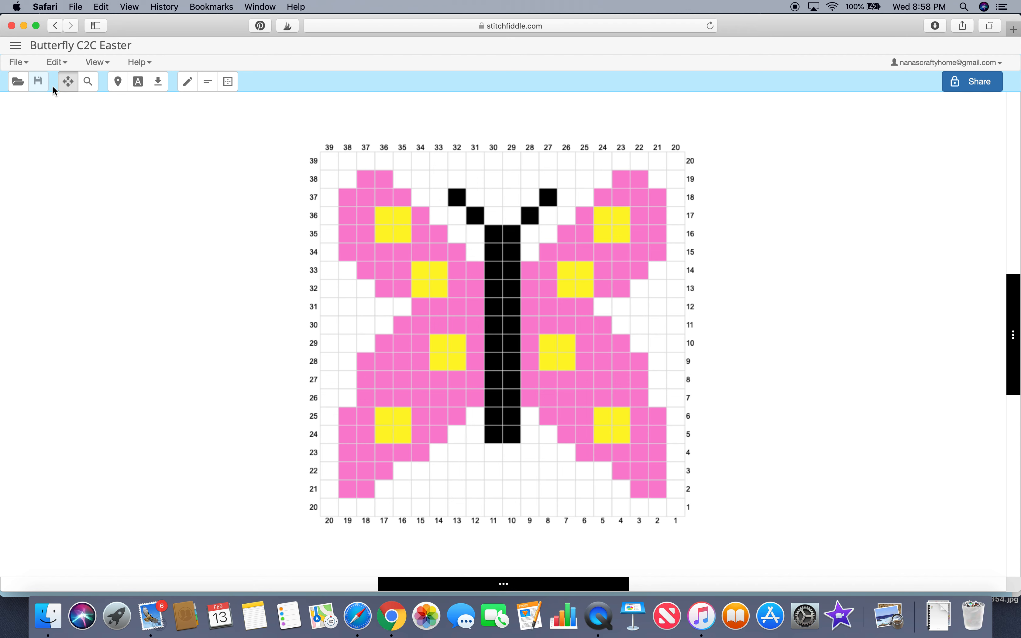
click(19, 62)
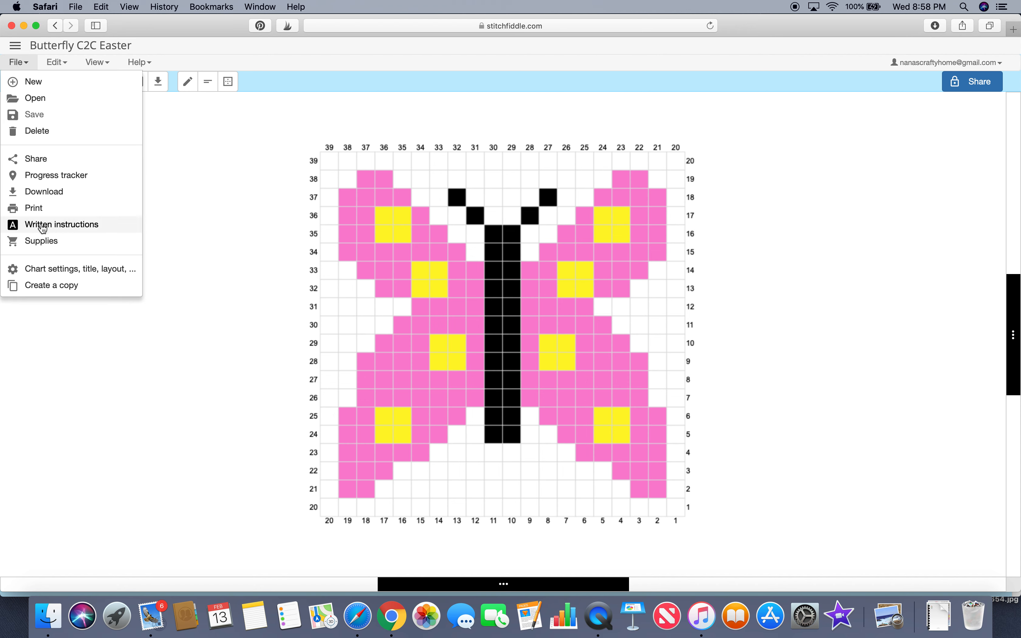
click(102, 229)
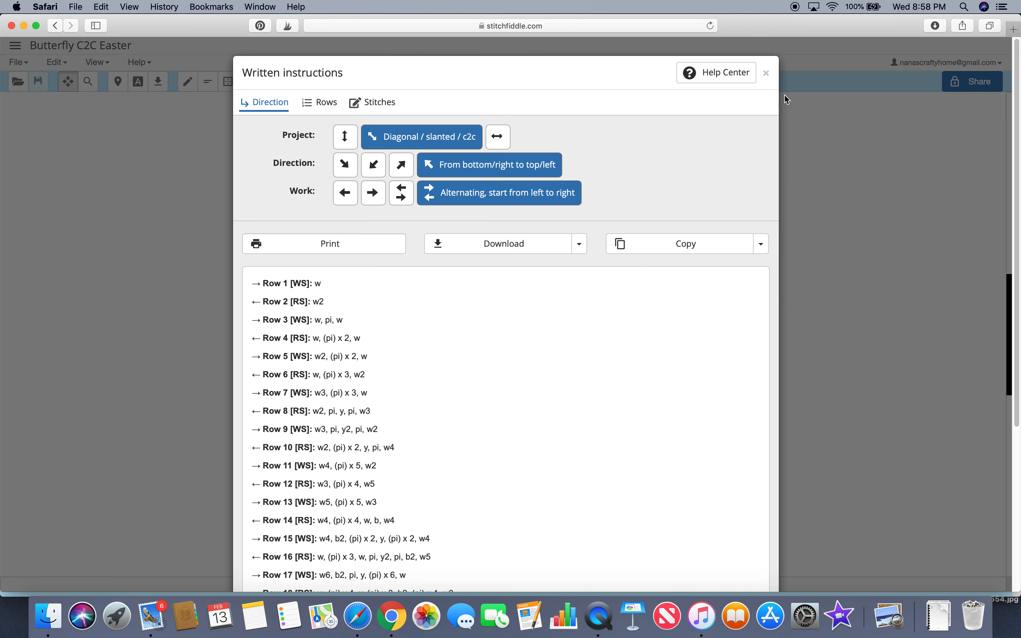
mouse_move(1017, 269)
mouse_down()
mouse_move(1014, 405)
mouse_move(997, 272)
mouse_up()
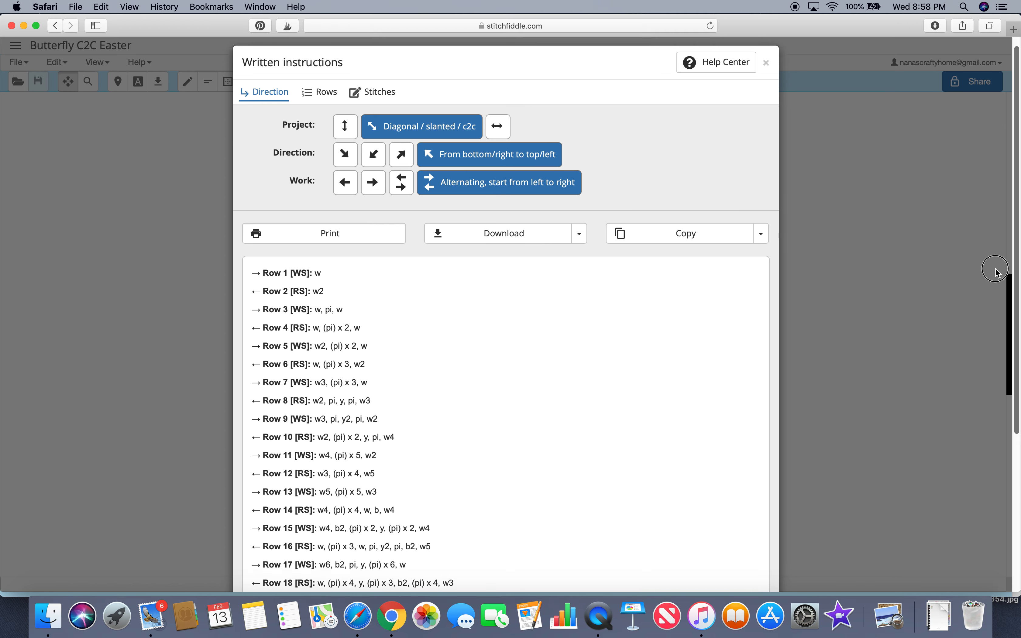
click(331, 103)
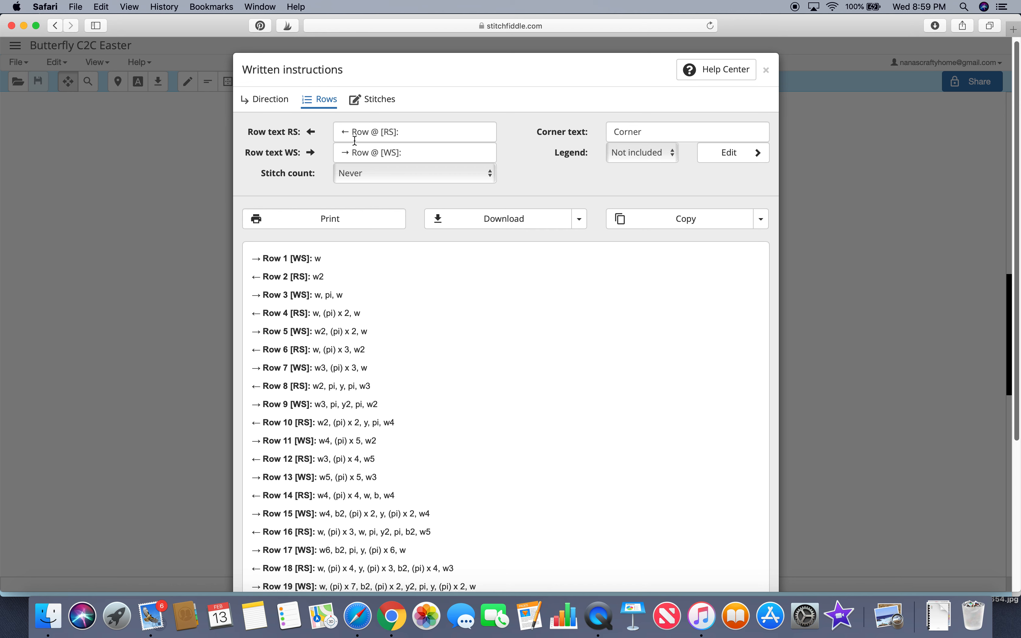
Step: Remove the direction arrows from the front of both the RS and WS row text labels
click(354, 131)
key(BackSpace)
key(BackSpace)
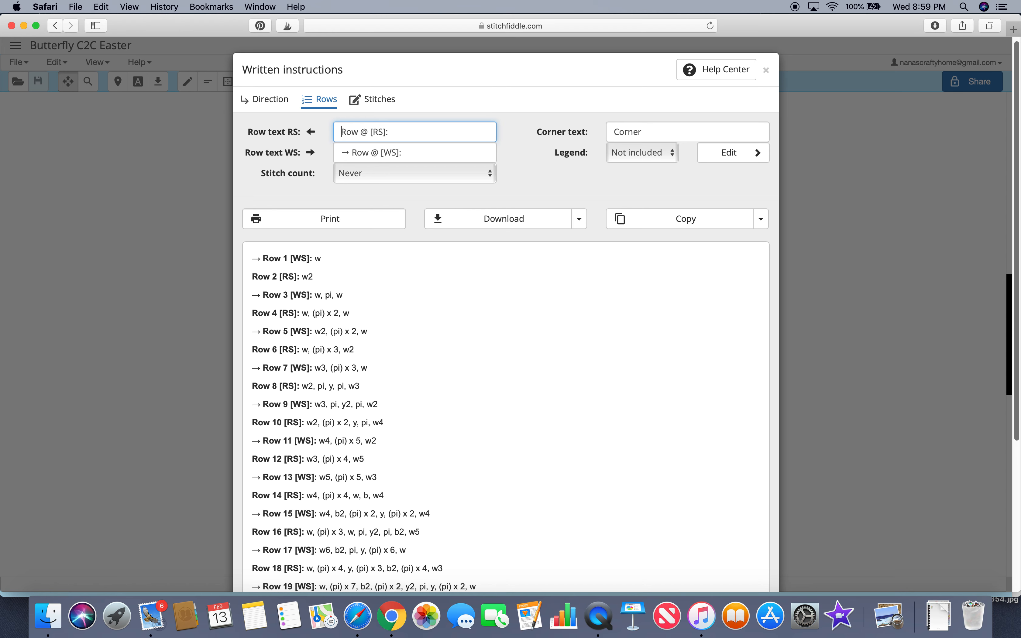
click(352, 152)
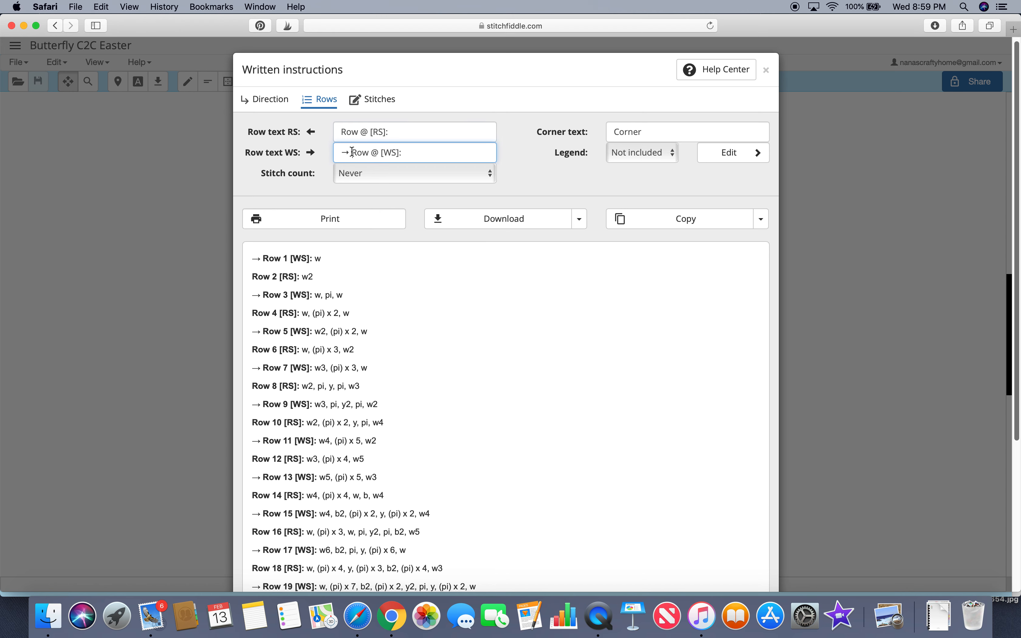
key(BackSpace)
key(BackSpace)
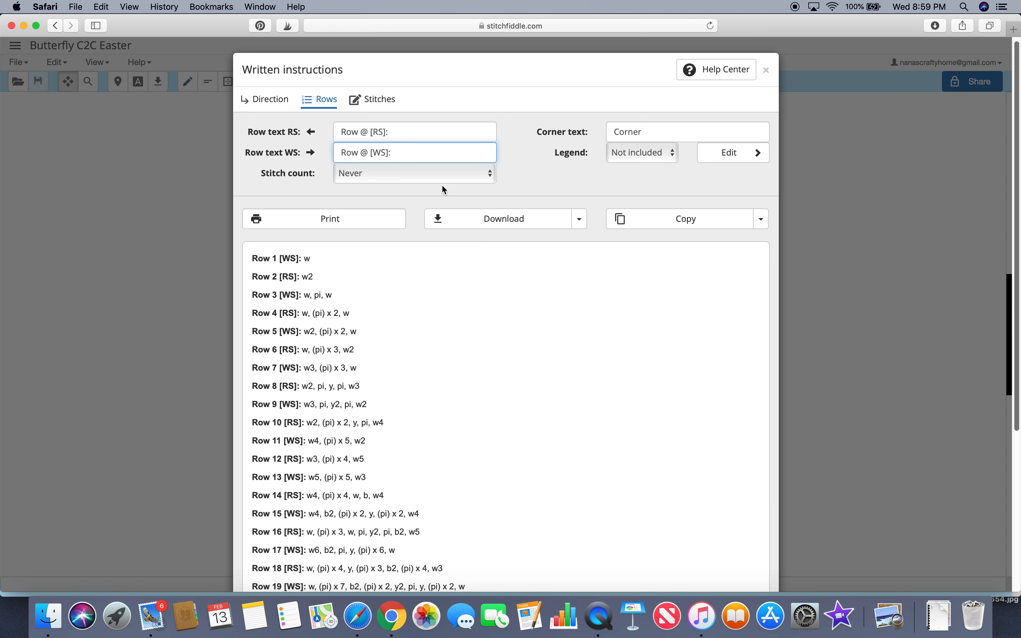
Step: Drop the [RS] and [WS] side labels so both row texts read "Row @:"
click(386, 132)
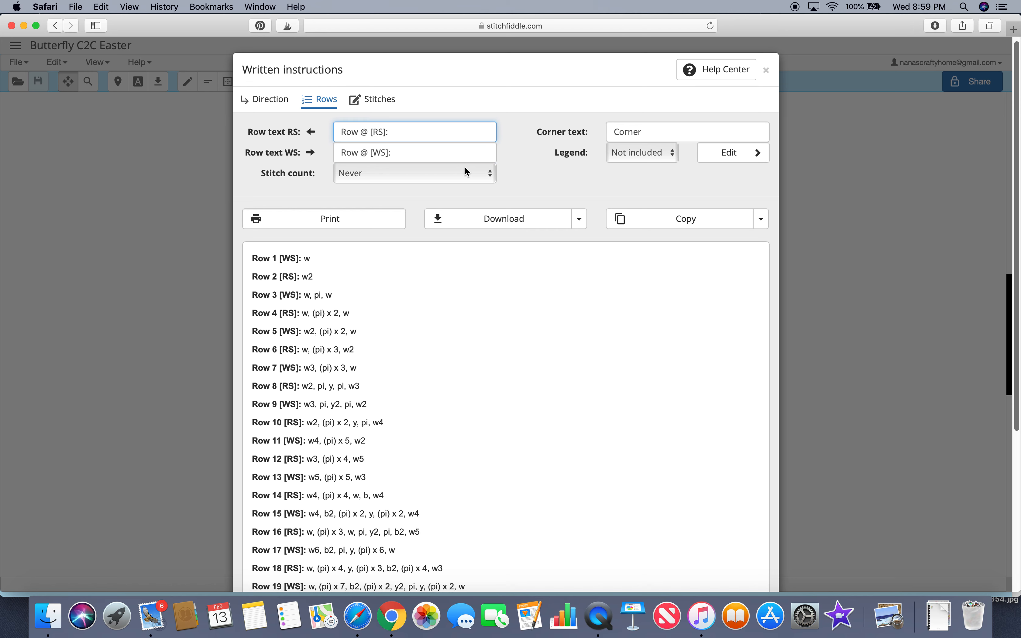
key(BackSpace)
key(BackSpace)
key(BackSpace)
key(BackSpace)
key(BackSpace)
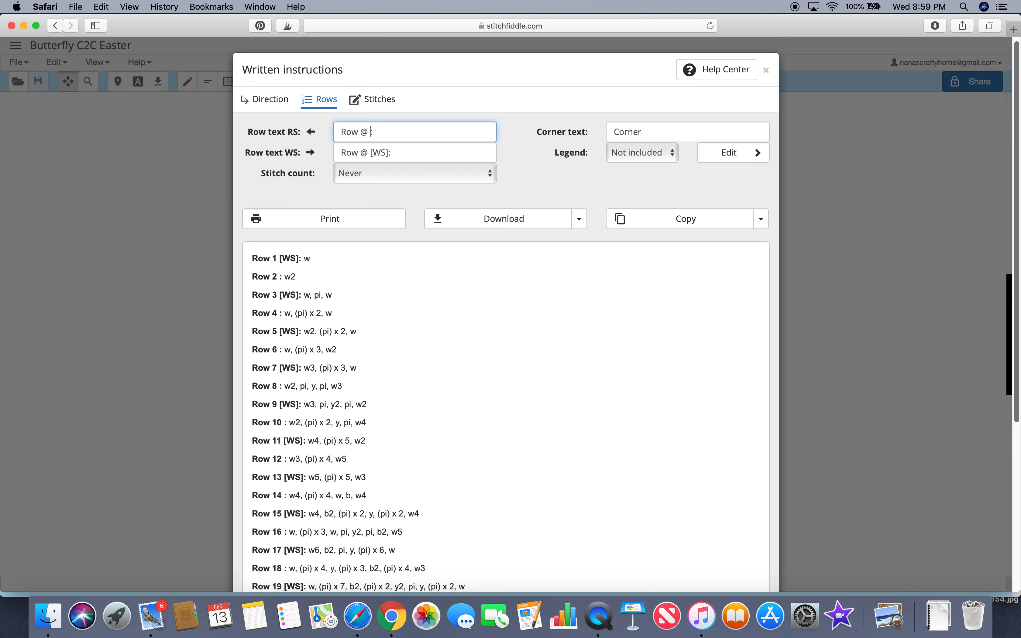
text(:)
click(389, 152)
key(BackSpace)
key(BackSpace)
key(BackSpace)
key(BackSpace)
key(BackSpace)
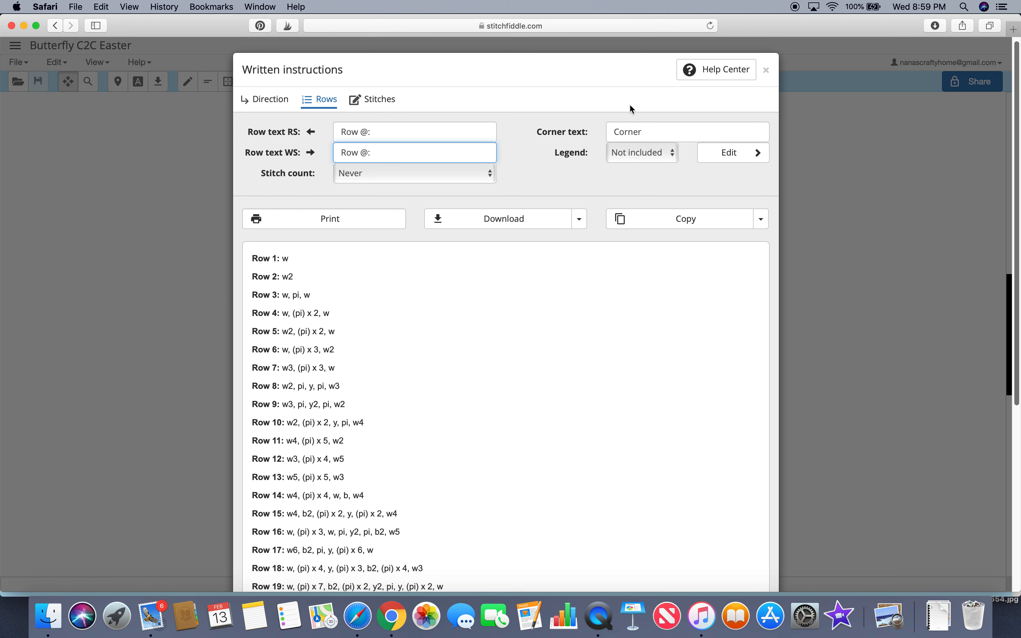
Step: Change the corner text to "Corner (Begin Decreasing)" and place the colour legend at the top
click(762, 134)
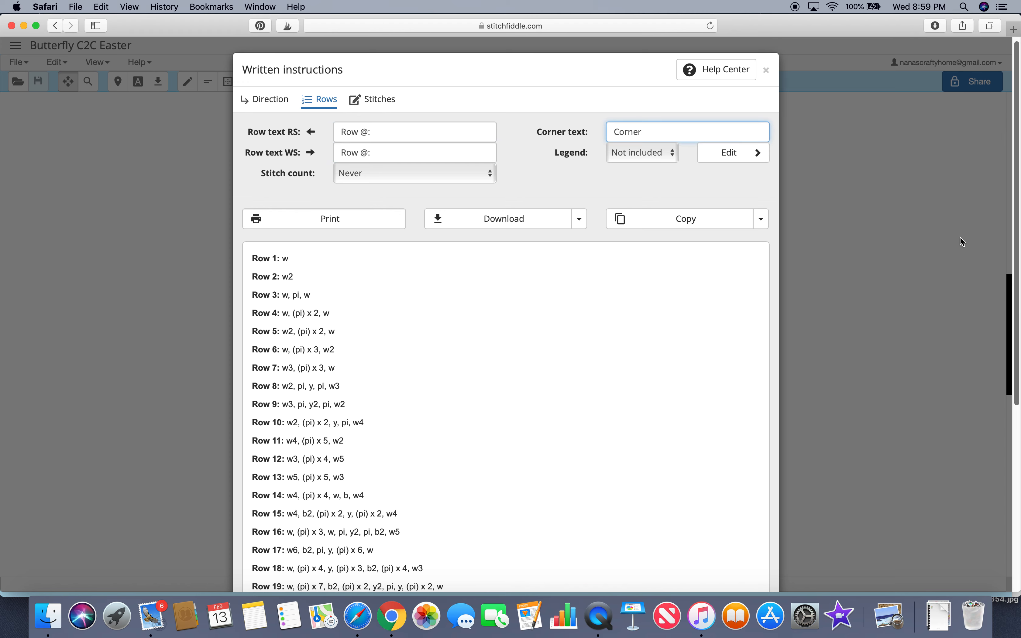
mouse_move(1013, 253)
mouse_down()
mouse_move(1018, 342)
mouse_move(1014, 253)
mouse_up()
click(676, 130)
text((Begin Decreasing)
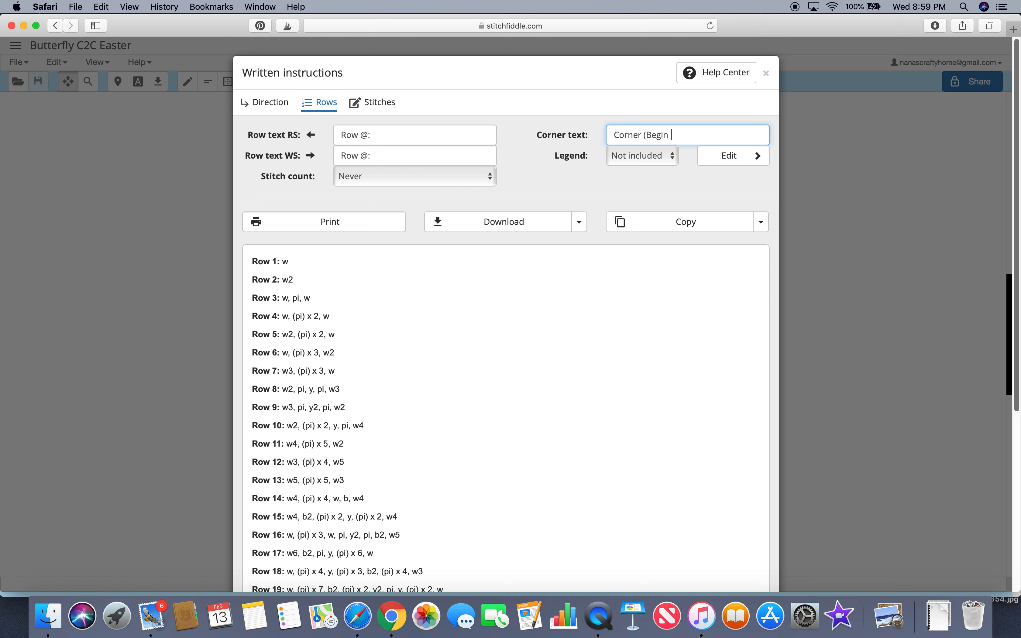
text())
click(674, 157)
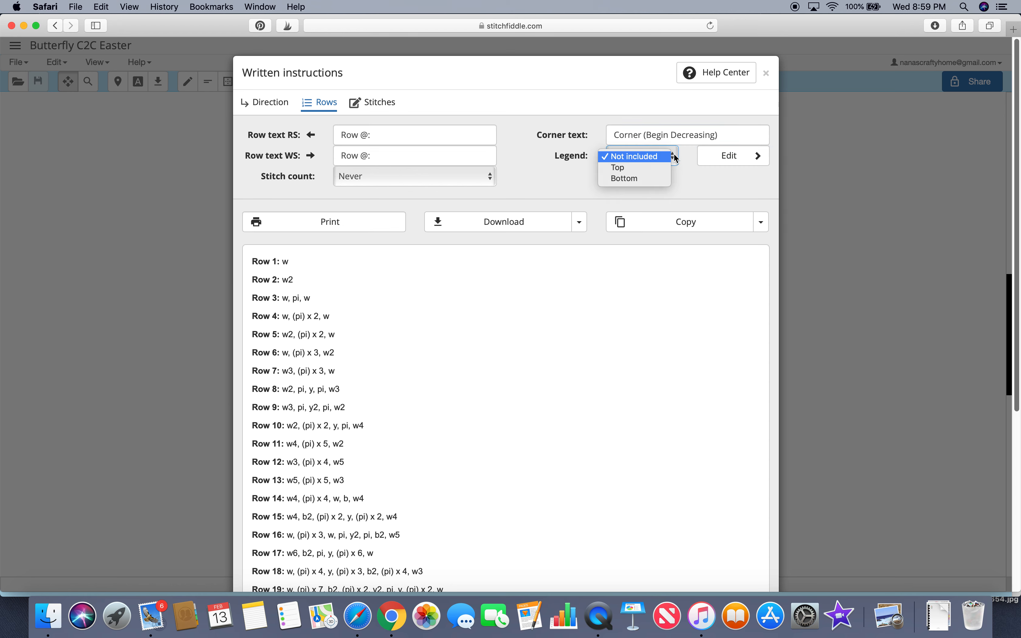
click(668, 167)
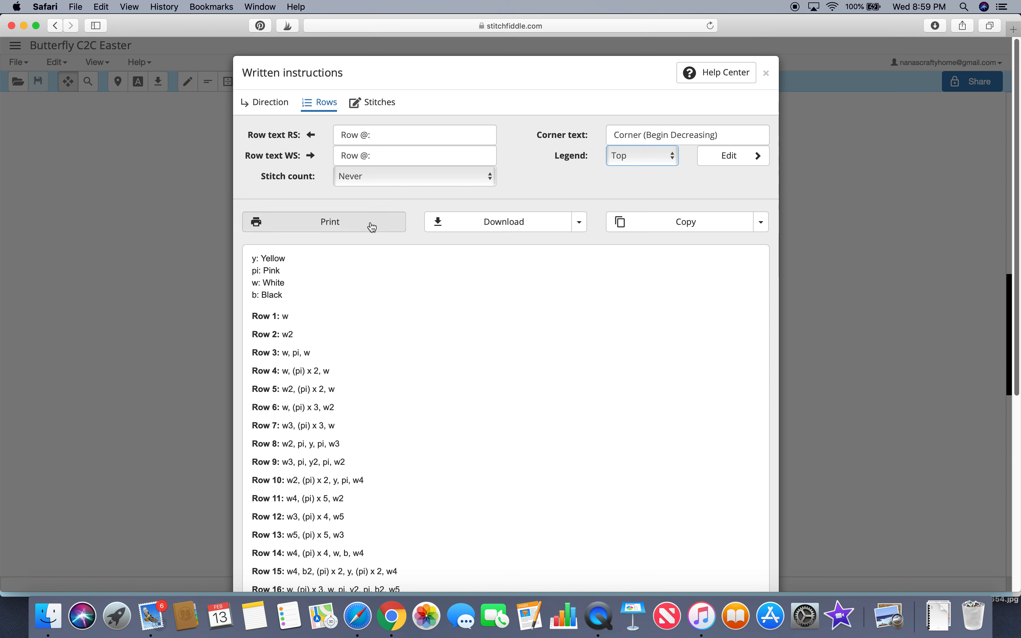
click(490, 182)
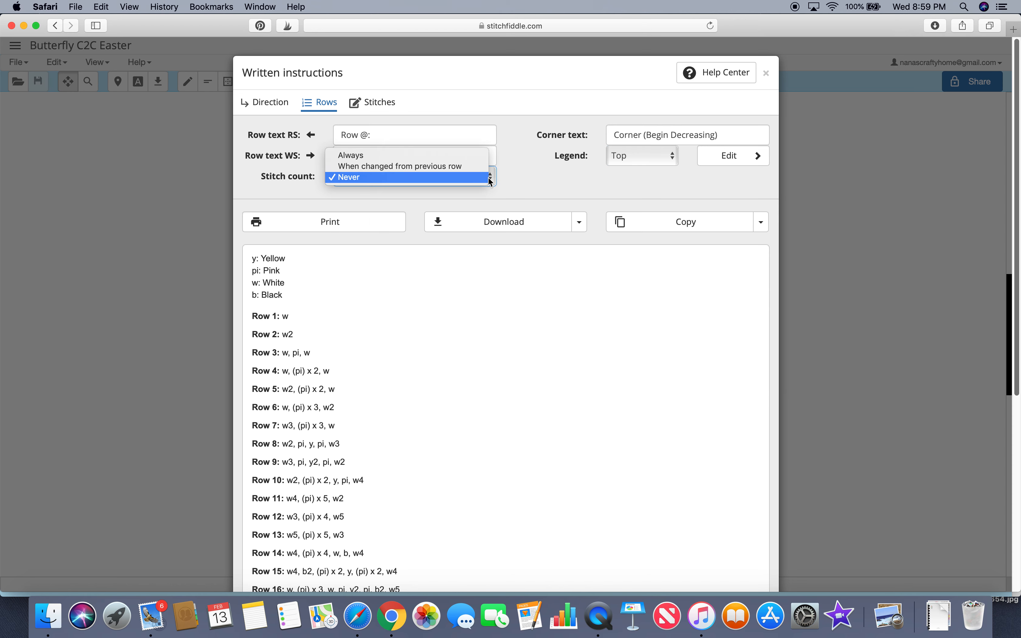
click(480, 157)
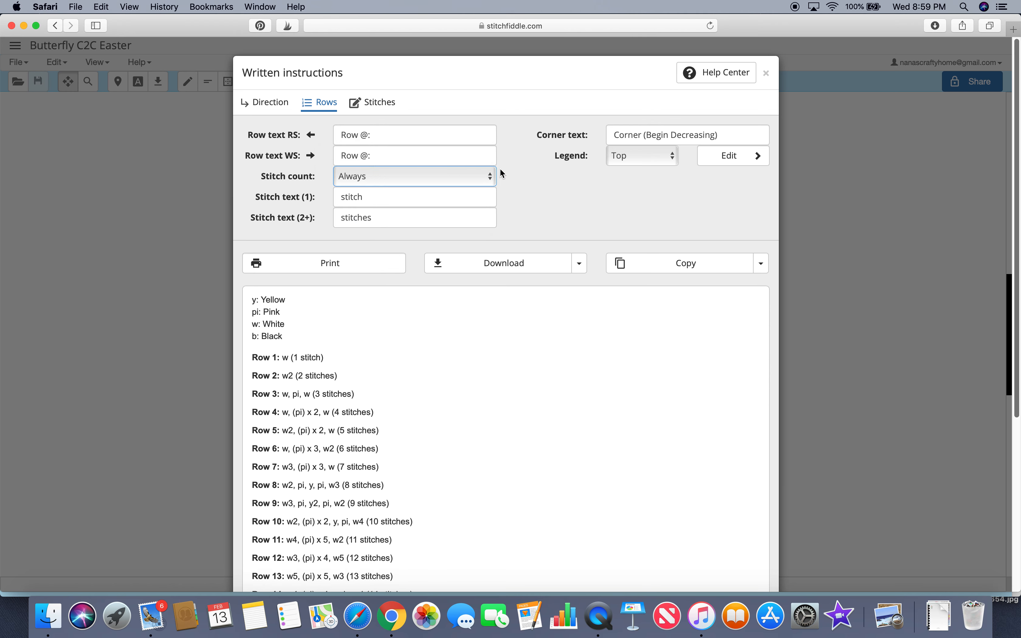
click(489, 175)
click(474, 198)
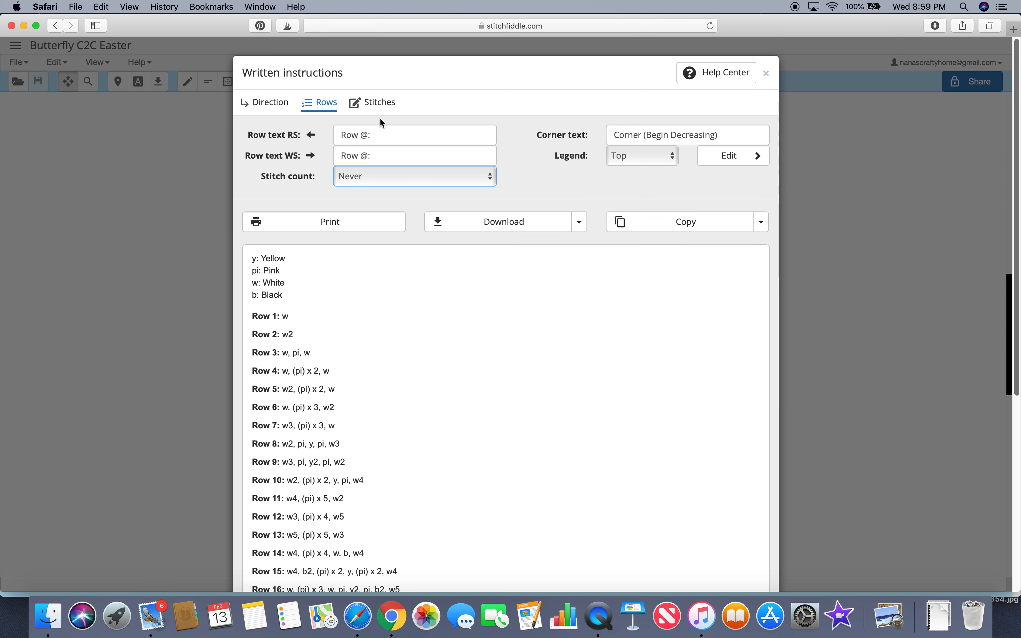
Step: Switch to the stitch settings and enable showing the count for single stitches
click(382, 108)
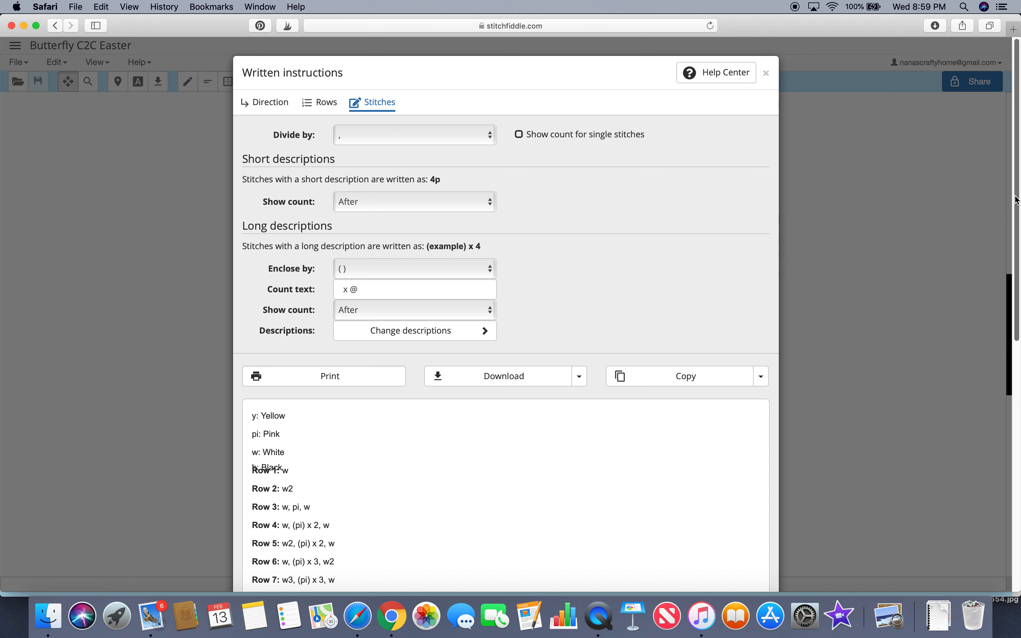
scroll(1017, 201, down, 3)
scroll(1017, 200, up, 2)
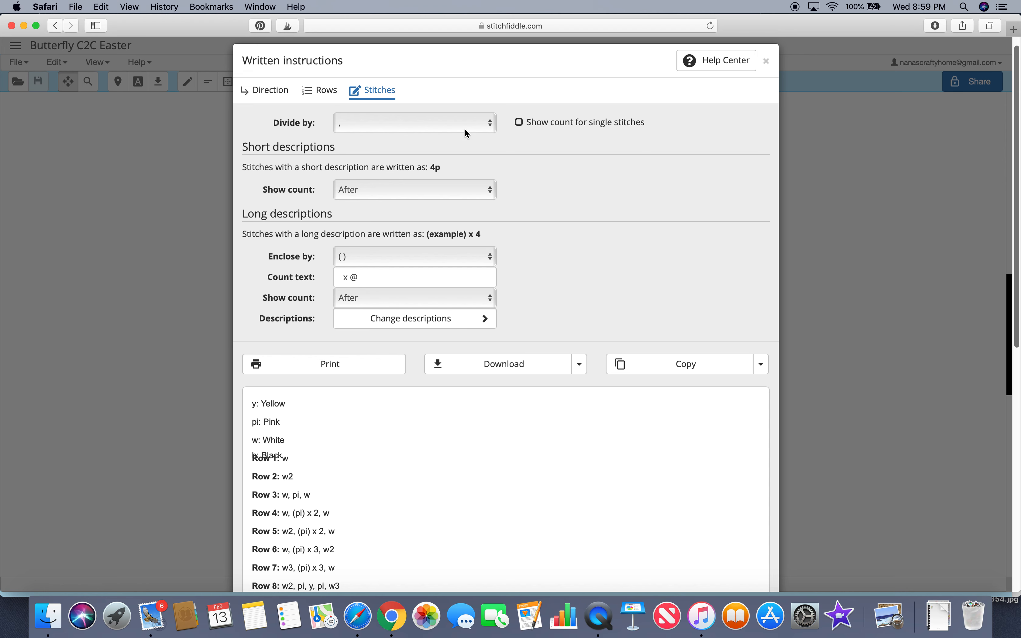
click(521, 123)
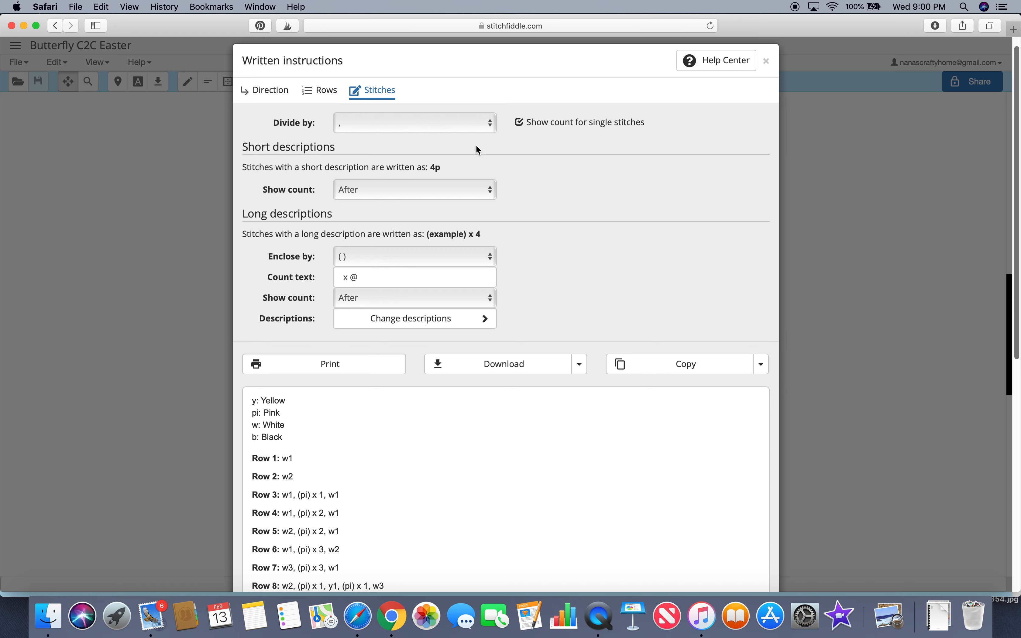
Step: Set short descriptions to show the stitch count before the colour abbreviation
click(494, 196)
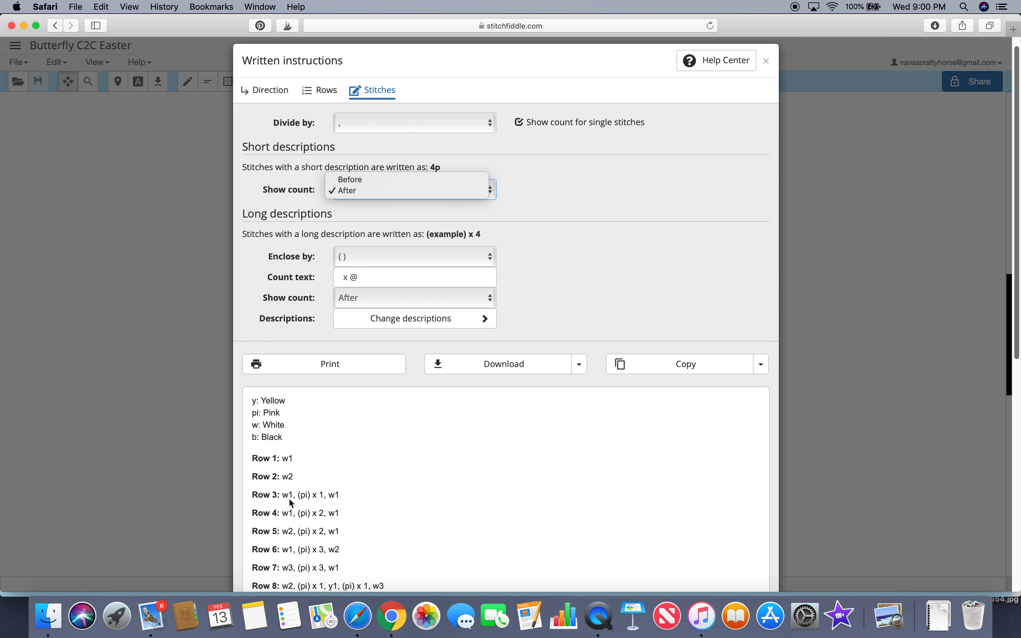
click(434, 181)
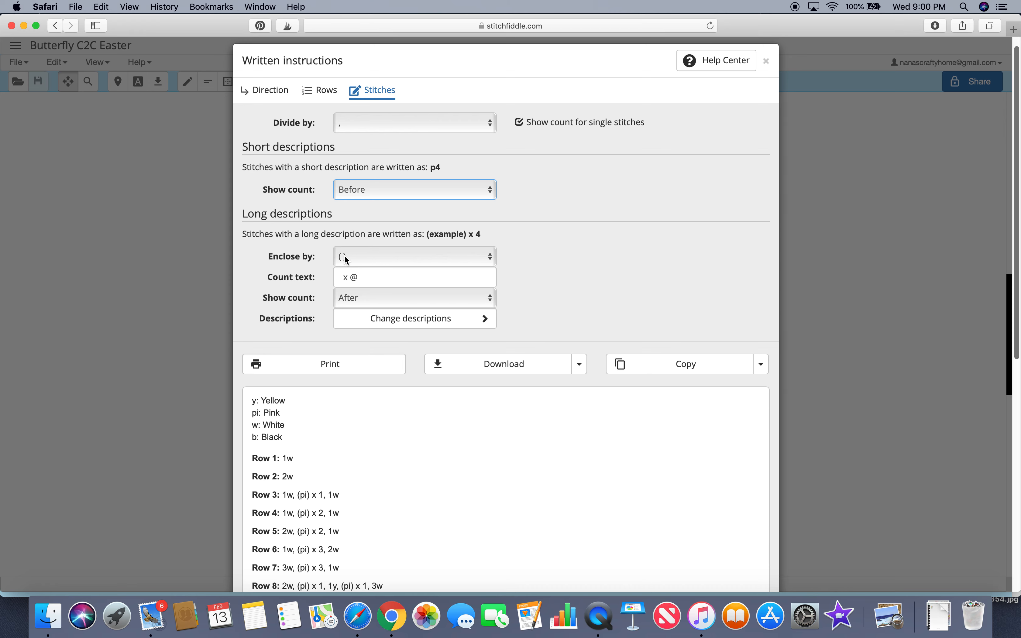
click(492, 256)
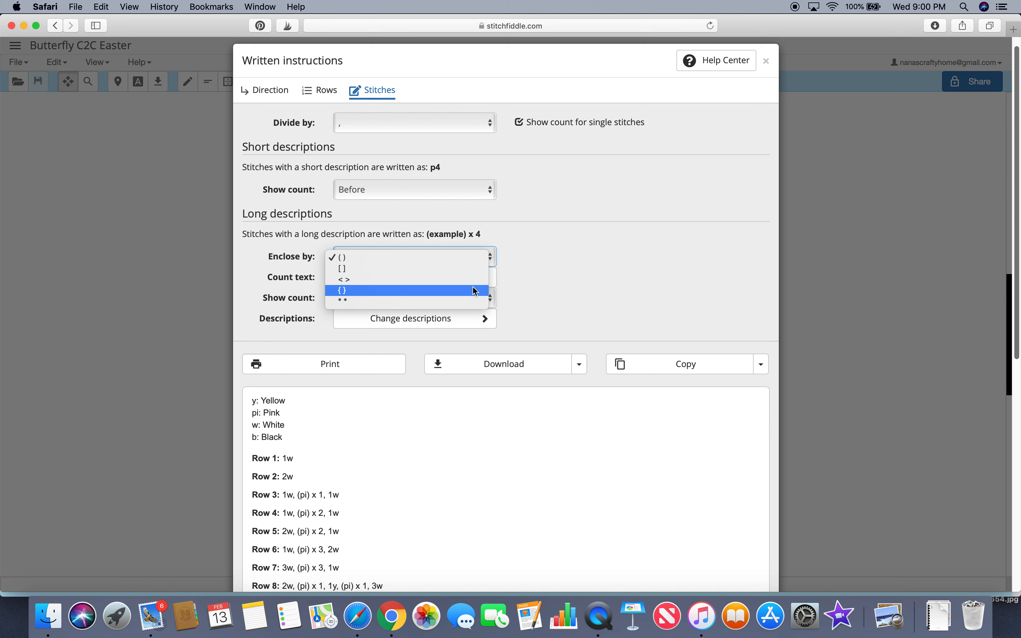
click(550, 250)
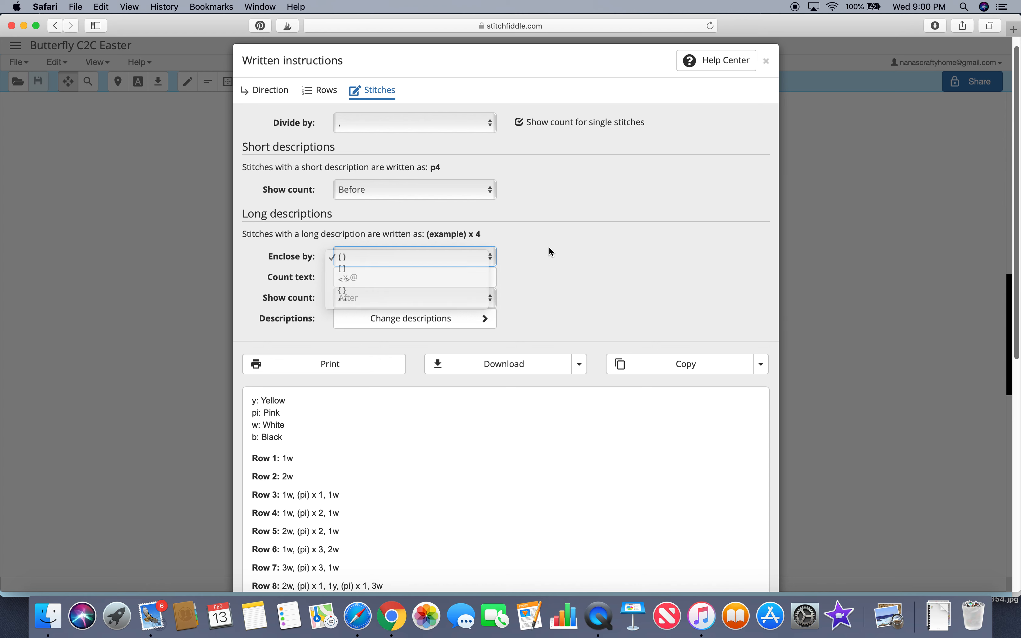
Step: Remove the leading space from the long-description count text so it reads "x @"
click(490, 277)
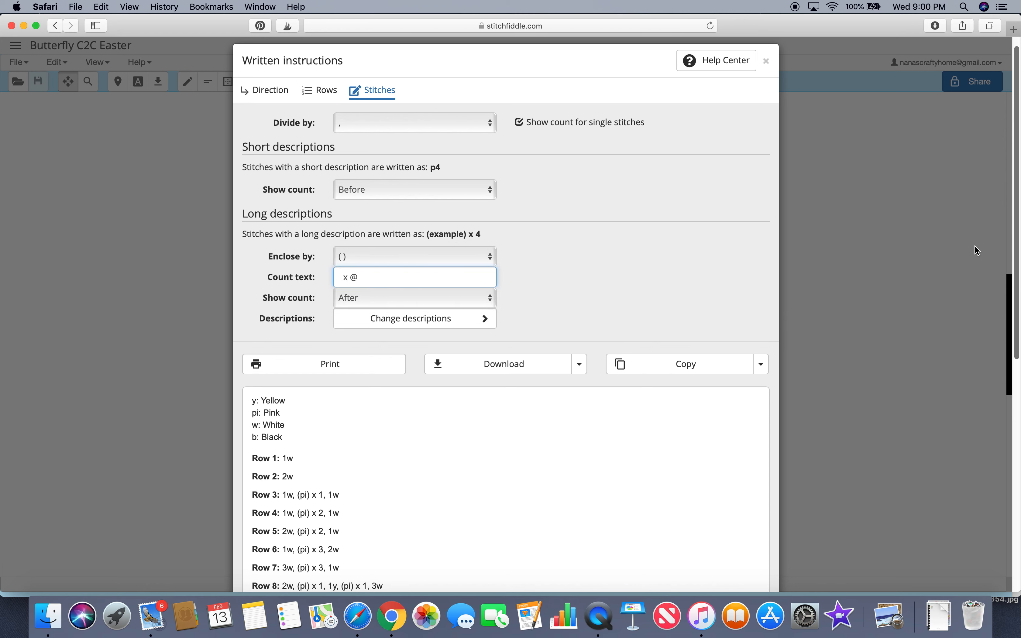
drag(1017, 255, 1015, 306)
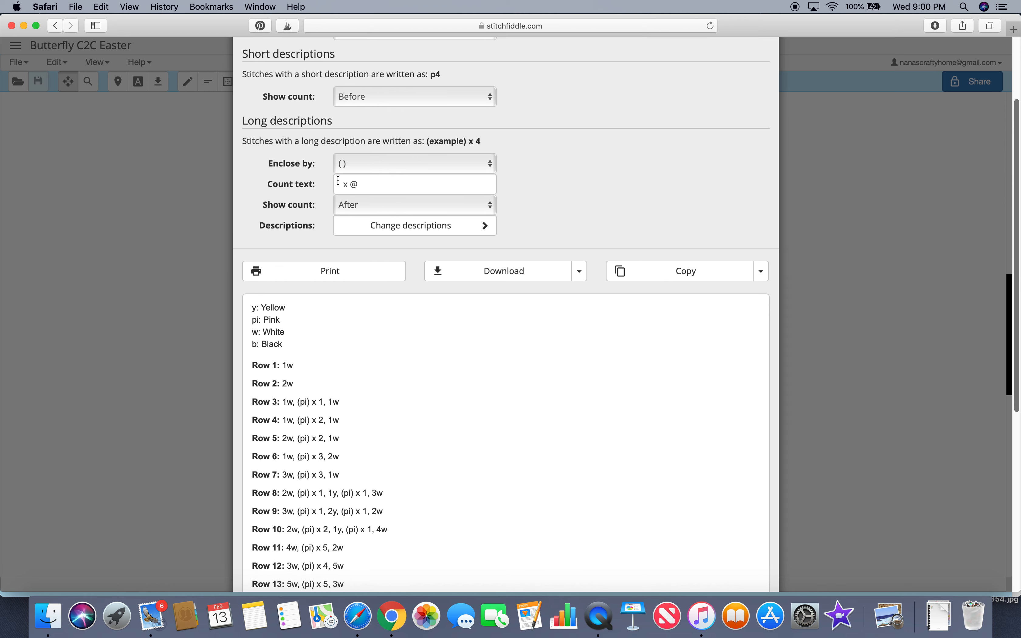
click(352, 184)
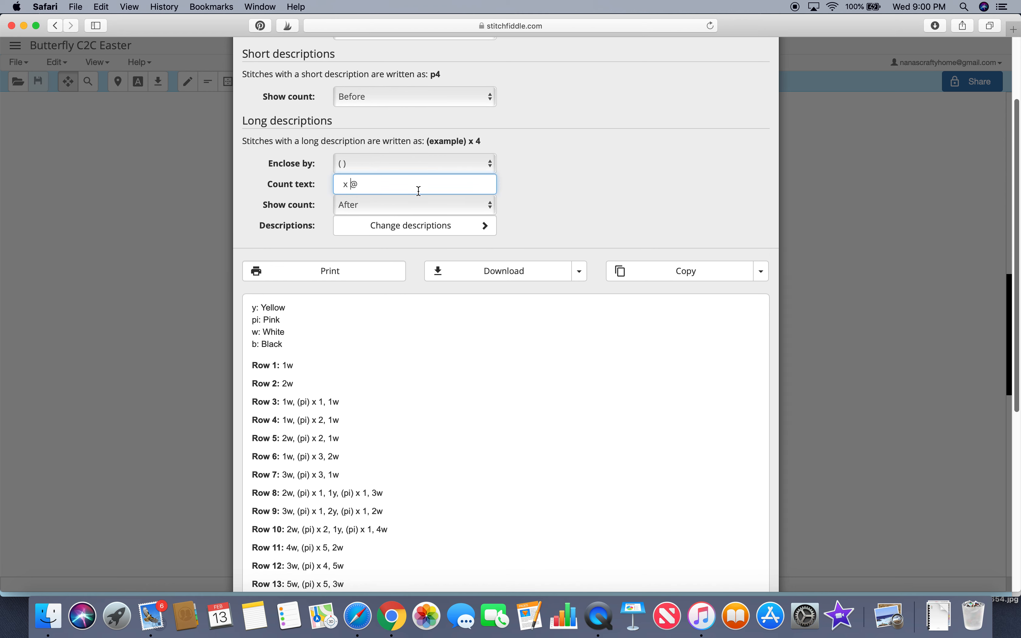
click(362, 184)
click(350, 184)
key(BackSpace)
key(BackSpace)
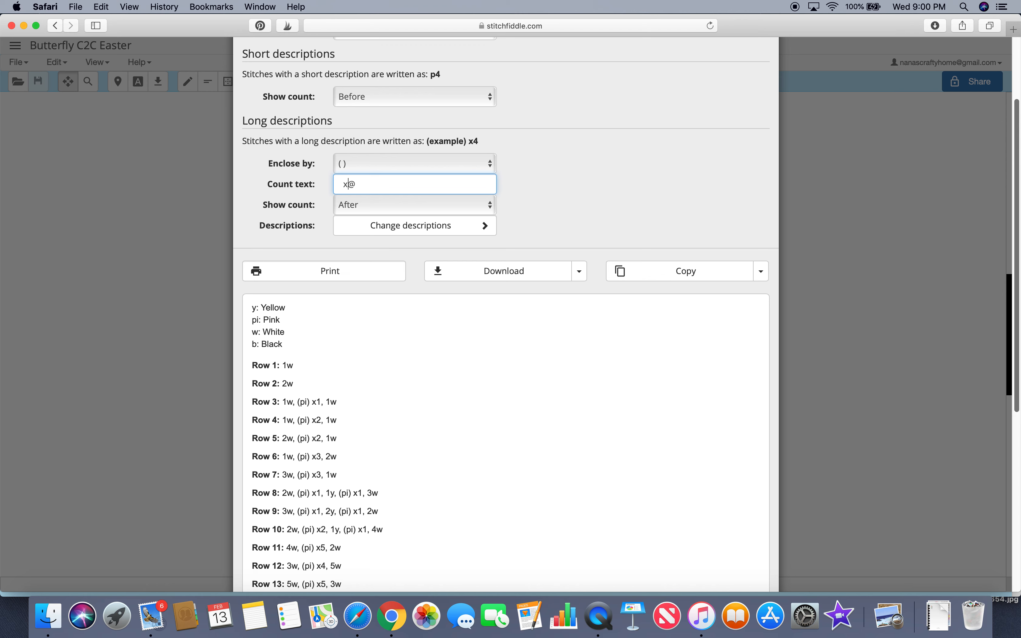
key(BackSpace)
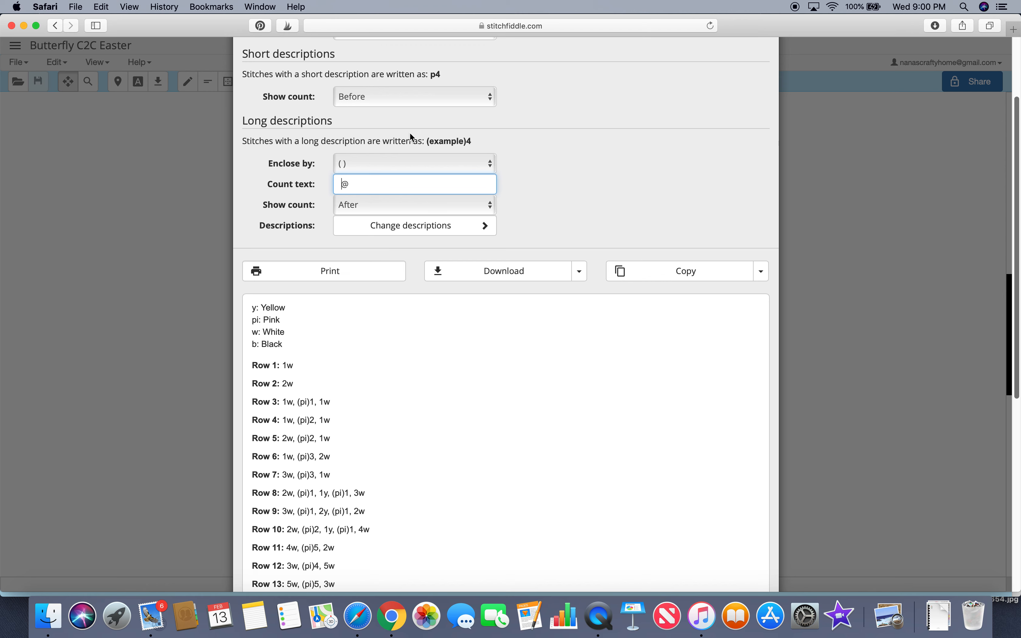
text(x)
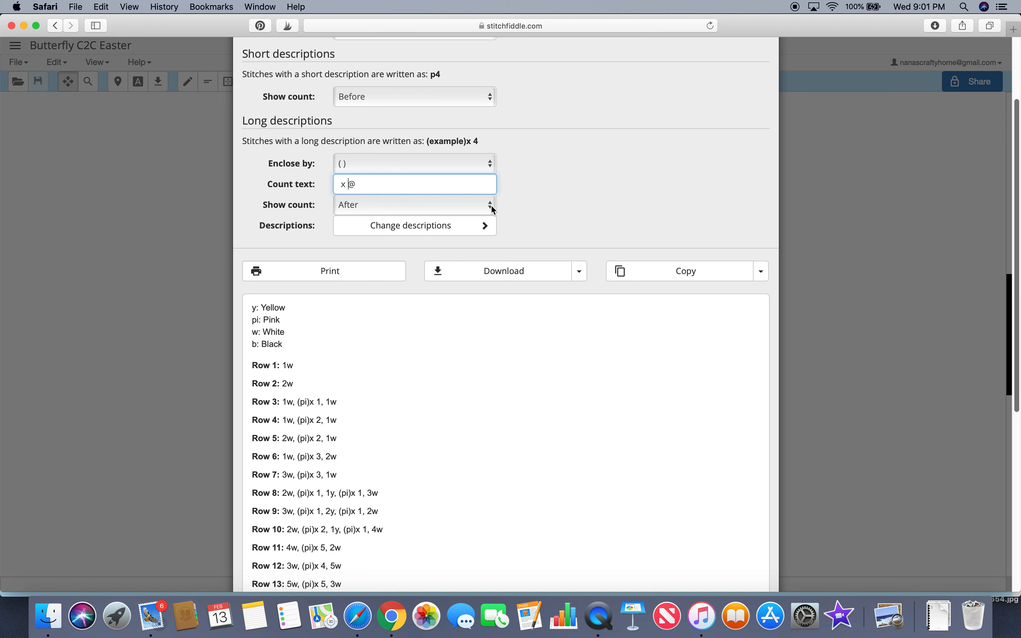
Step: Check the colour descriptions palette without changes, then scroll through the formatted written instructions
click(487, 227)
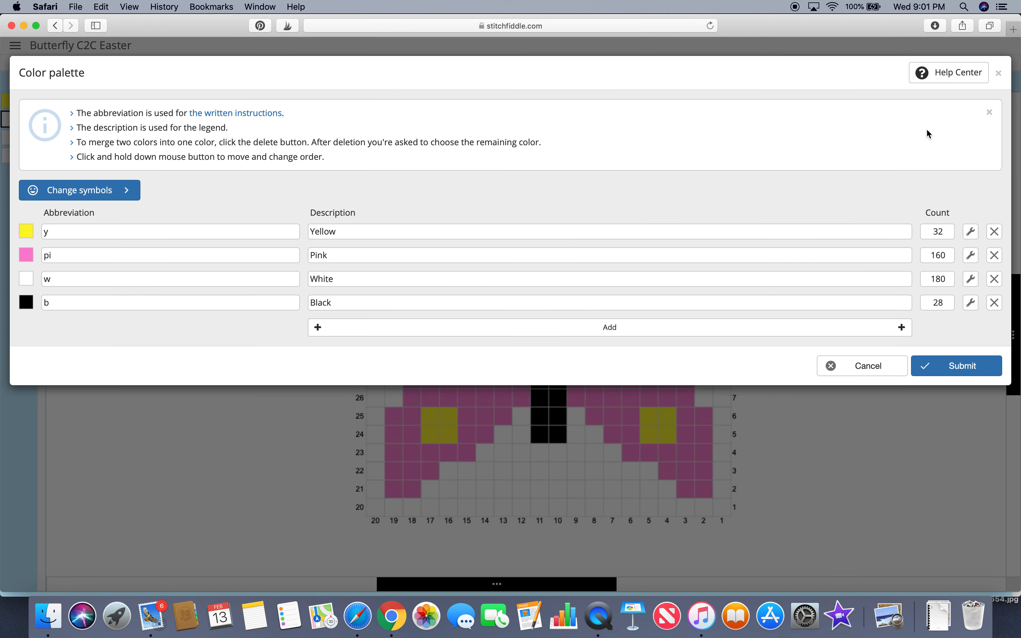
click(867, 370)
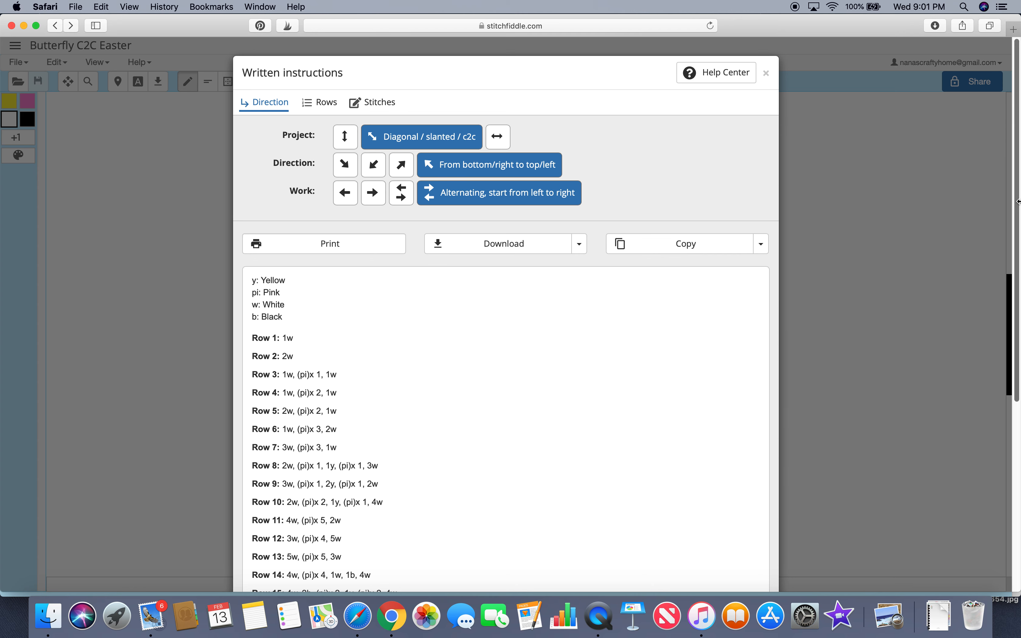
drag(1018, 201, 1016, 469)
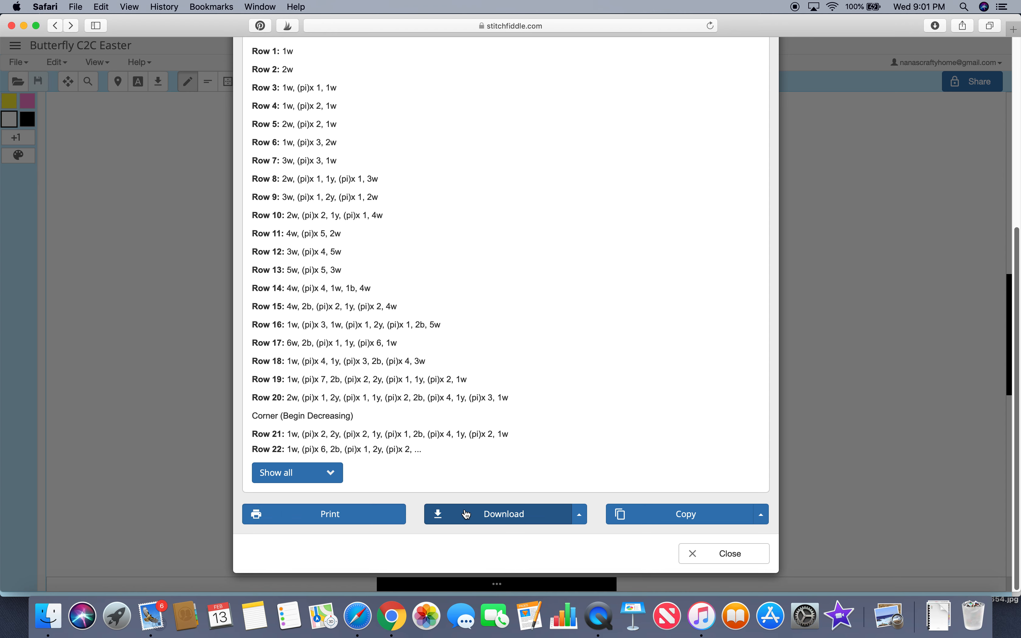
drag(1016, 235, 998, 17)
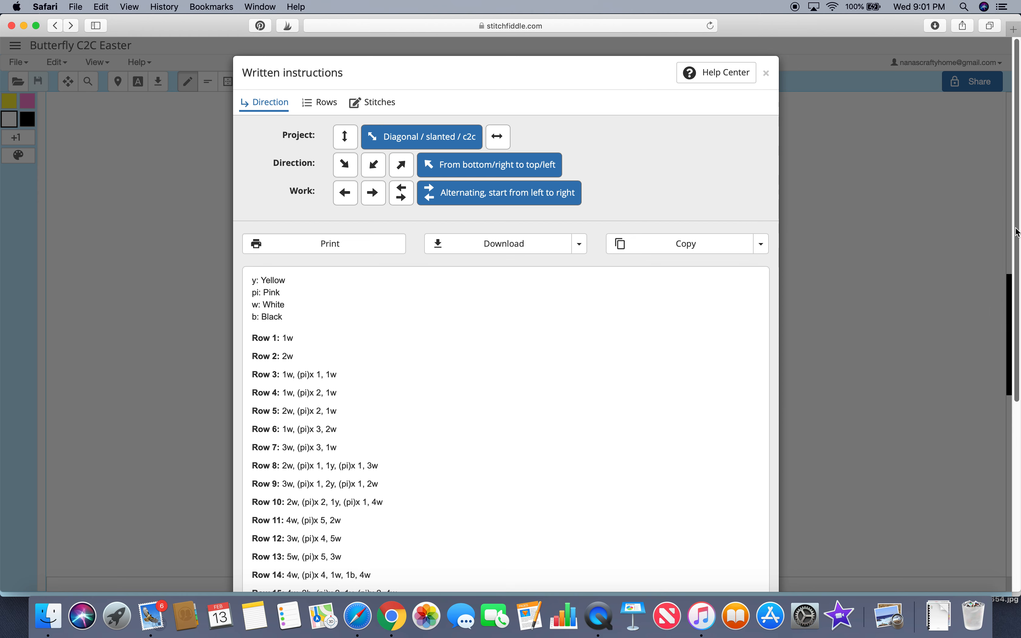
drag(1016, 232, 1015, 427)
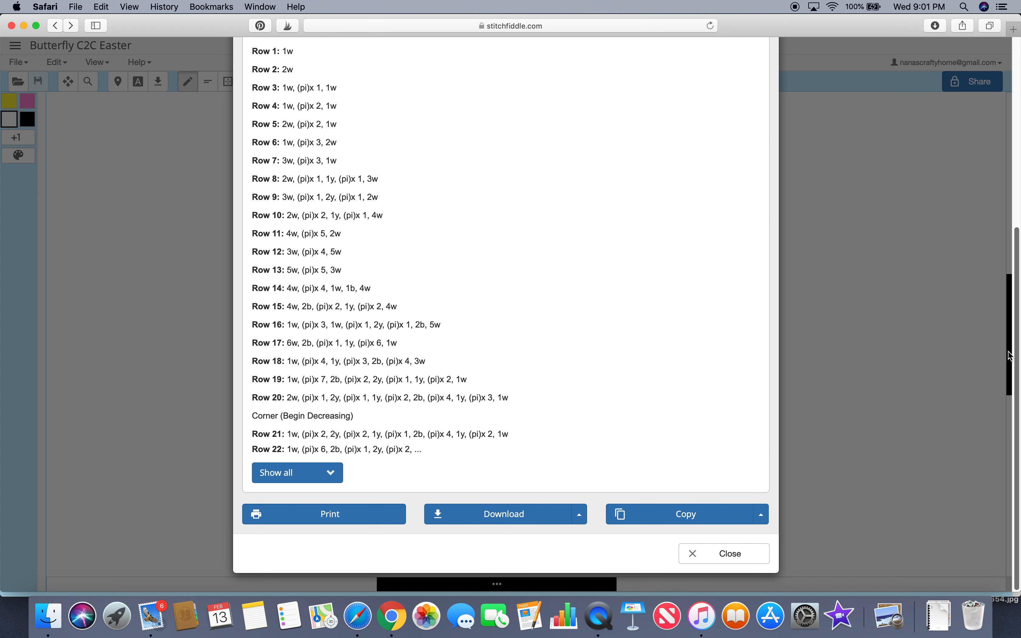
click(1017, 368)
drag(1017, 368, 1015, 146)
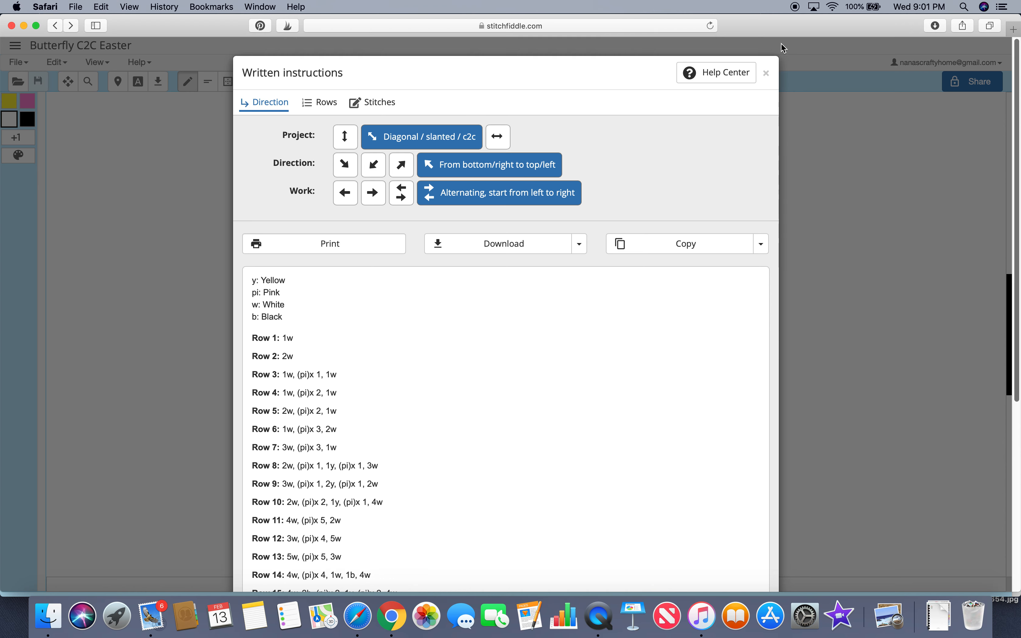
Step: Close the written instructions dialog to return to the butterfly chart
click(768, 76)
drag(1014, 312, 1015, 275)
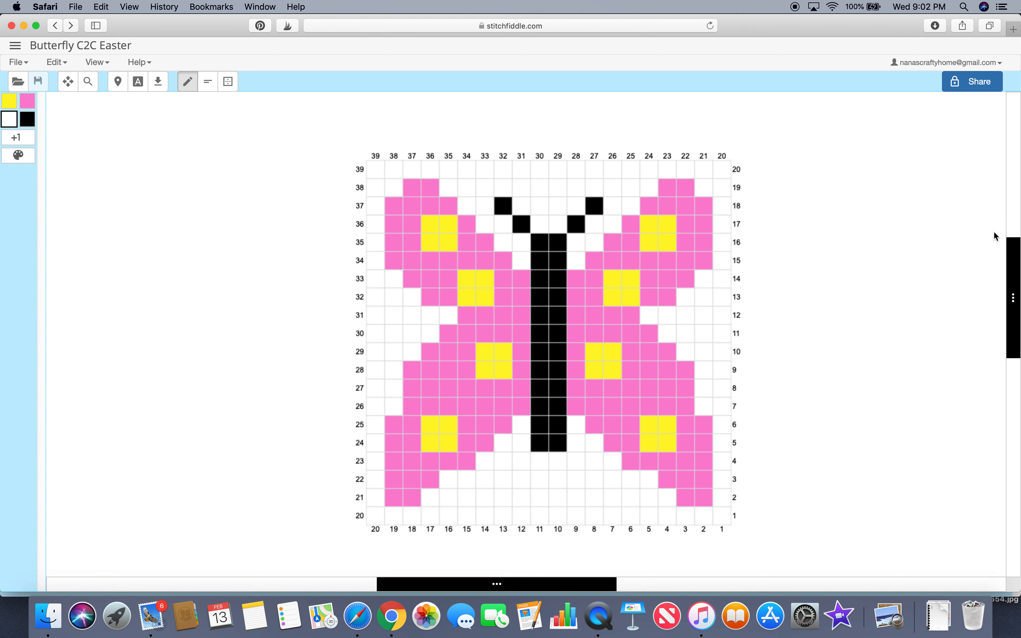
click(1012, 258)
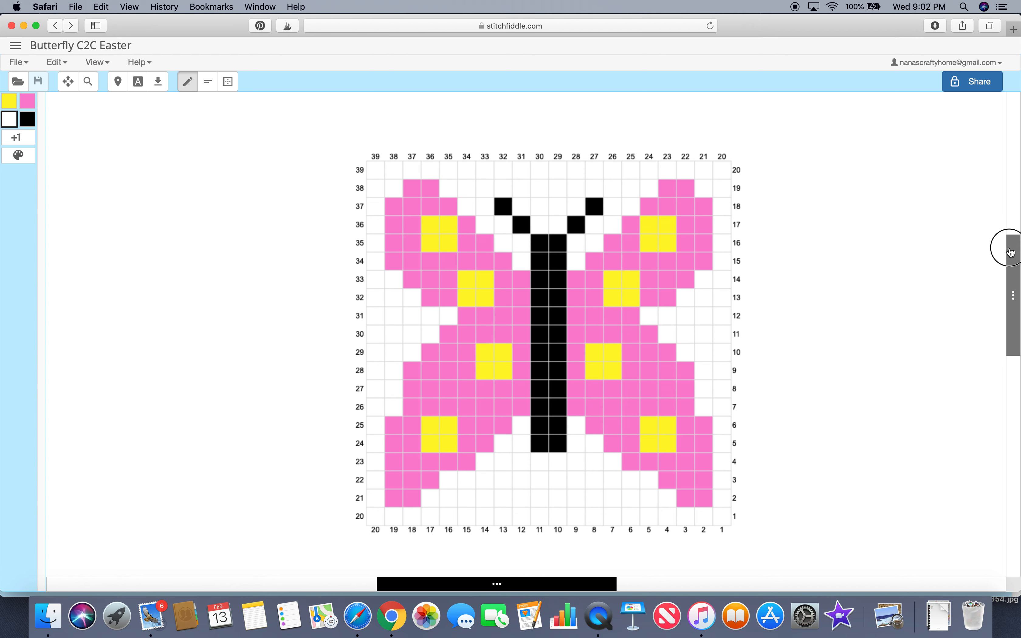